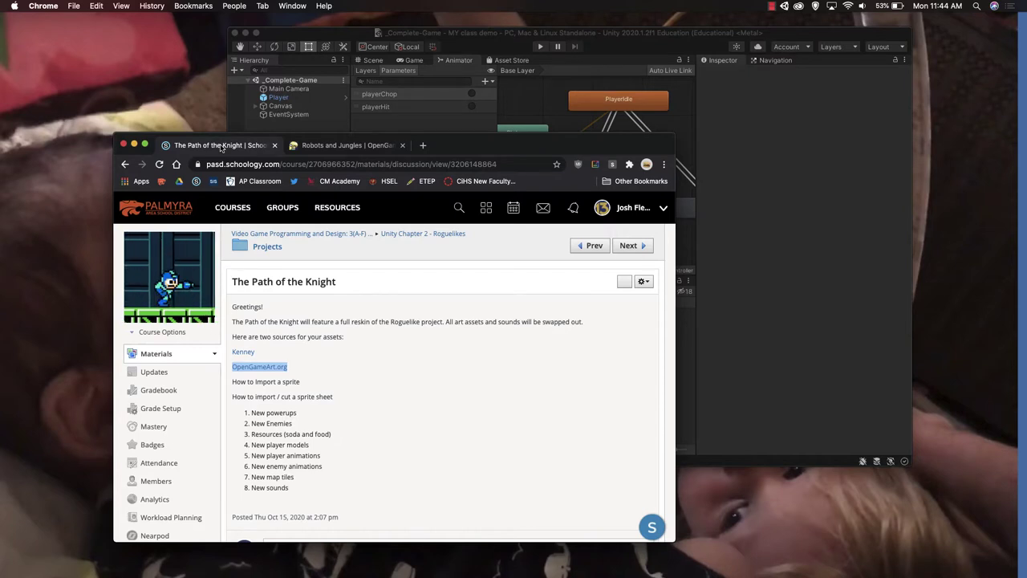
Bring Unity forward, expand Scavengers_SpriteSheet to list its sprites, and select the sheet
left_click(758, 284)
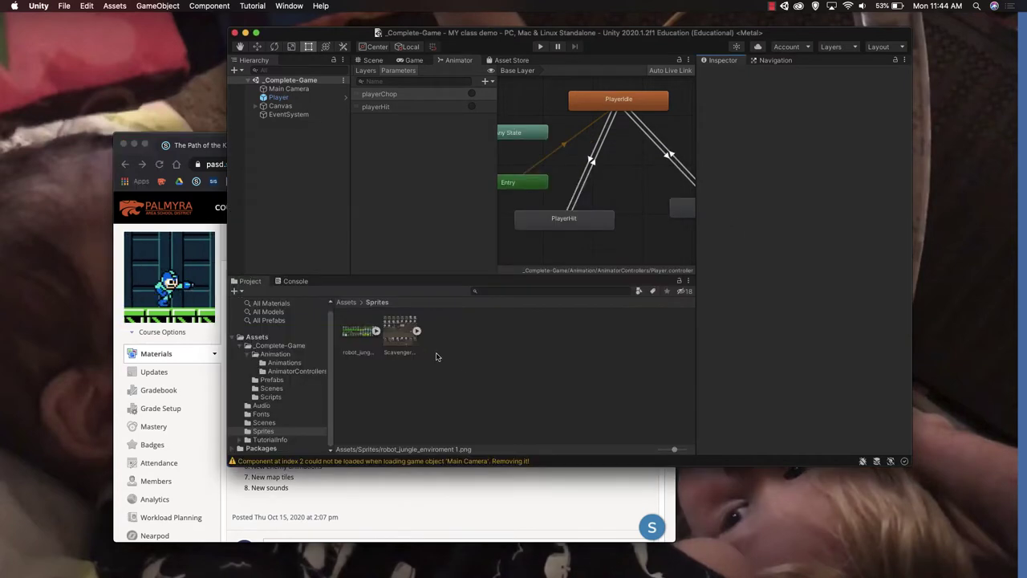
left_click(418, 331)
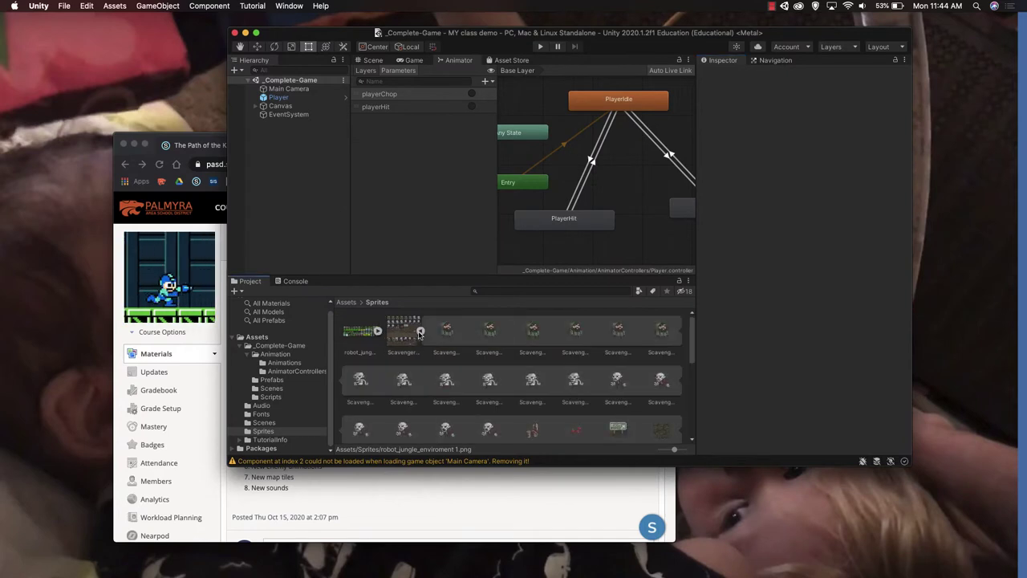
left_click(419, 332)
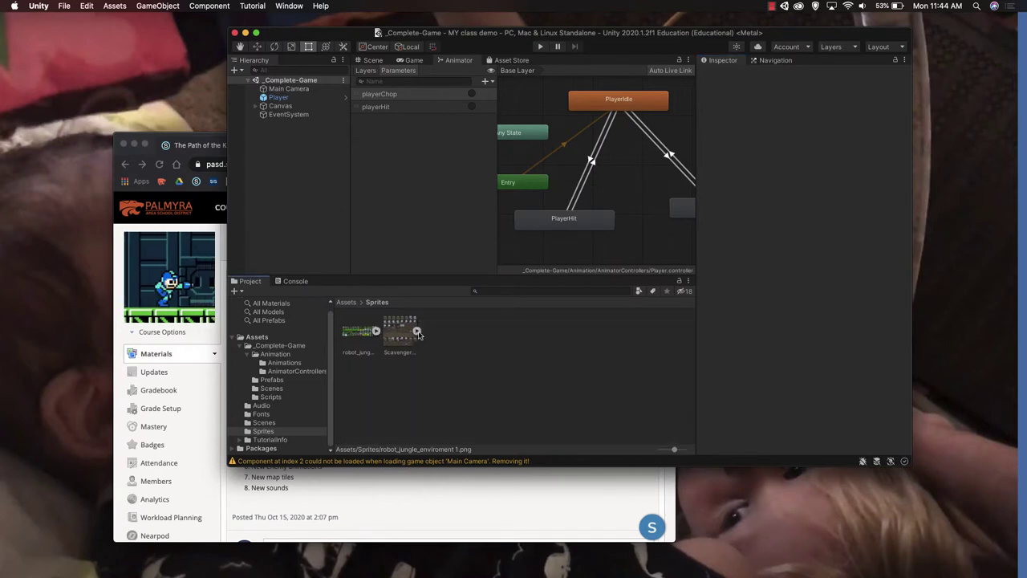
left_click(417, 331)
scroll(419, 334, "down", 3)
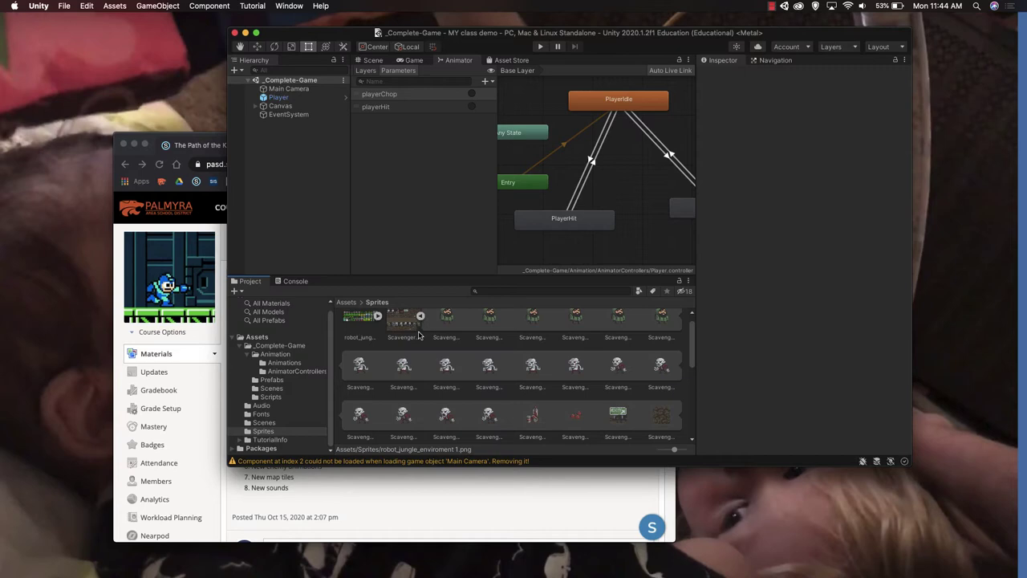
scroll(419, 334, "up", 3)
left_click(405, 333)
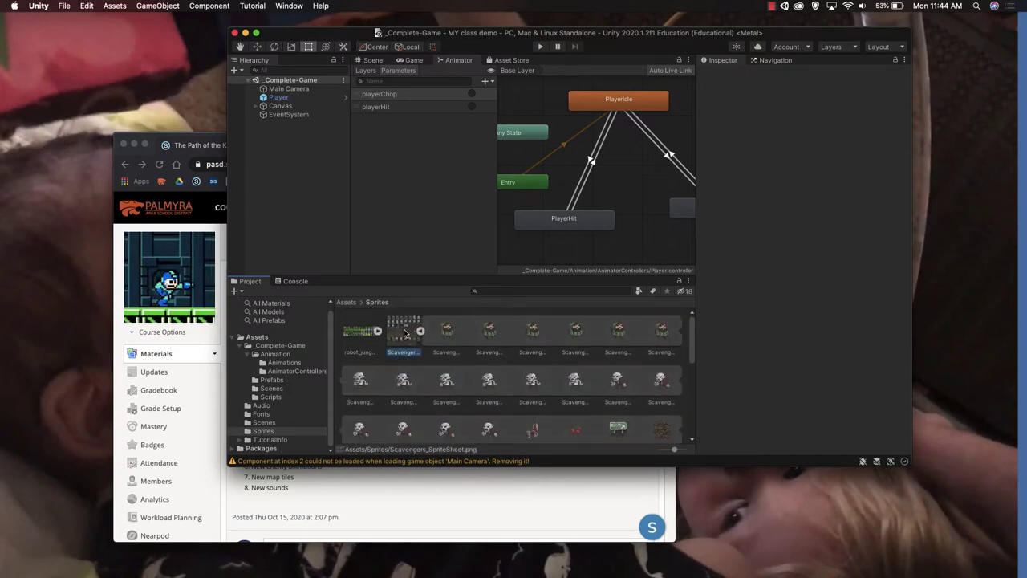
right_click(405, 333)
left_click(451, 313)
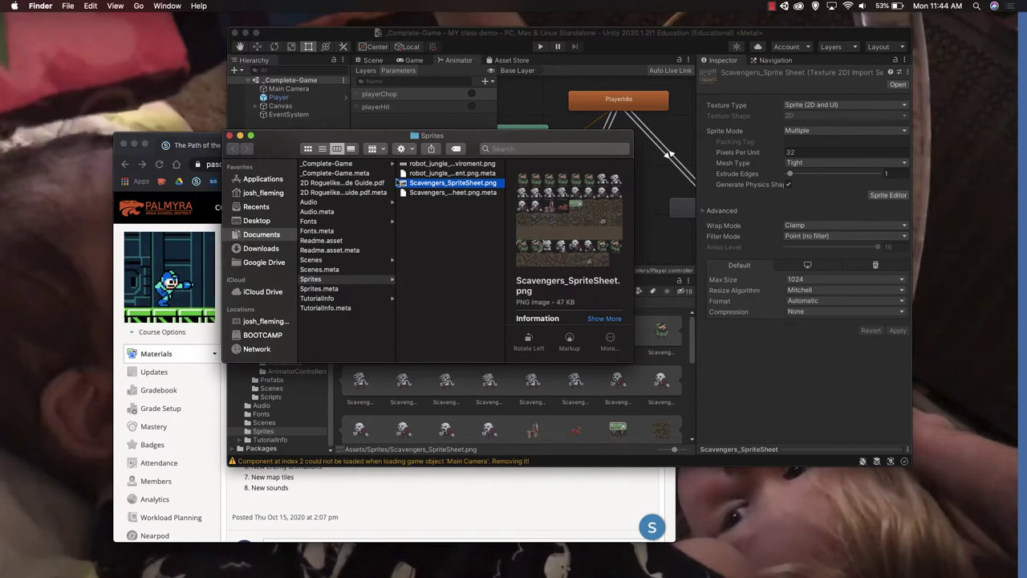
double_click(423, 185)
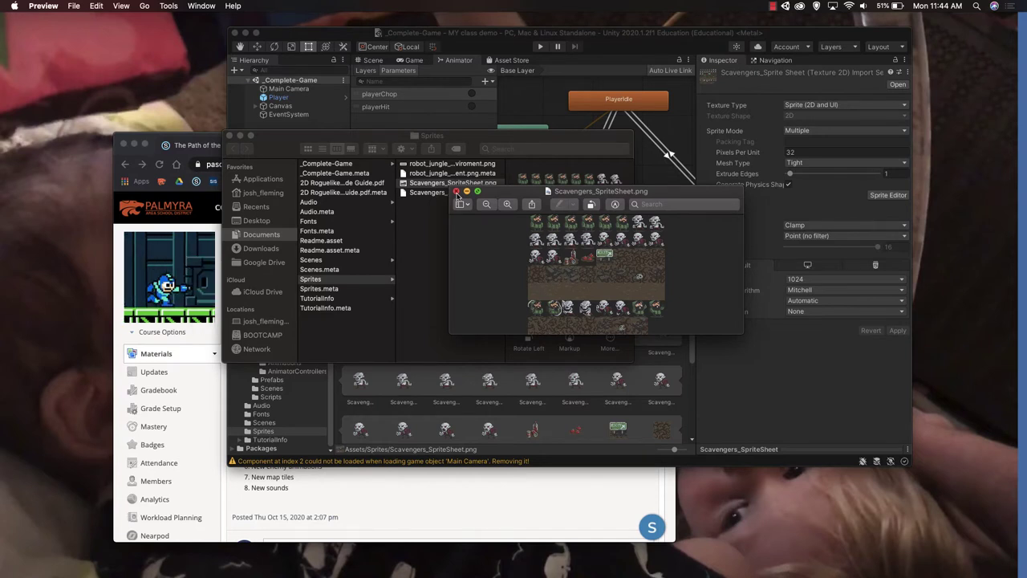
left_click(457, 193)
Close the Finder Sprites window, collapse the sheet, and show the Robots and Jungles art page in Chrome
left_click(230, 135)
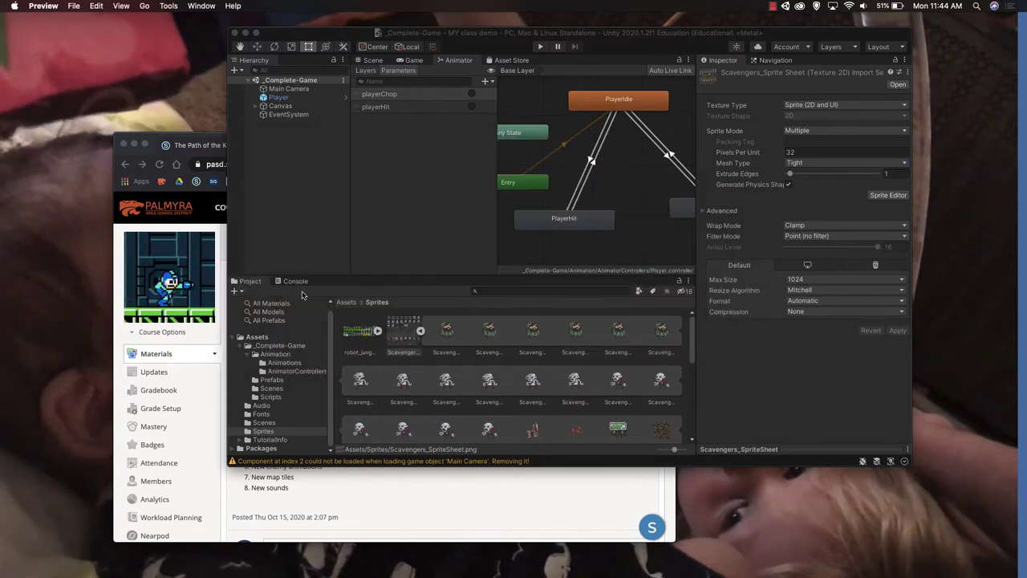
left_click(421, 331)
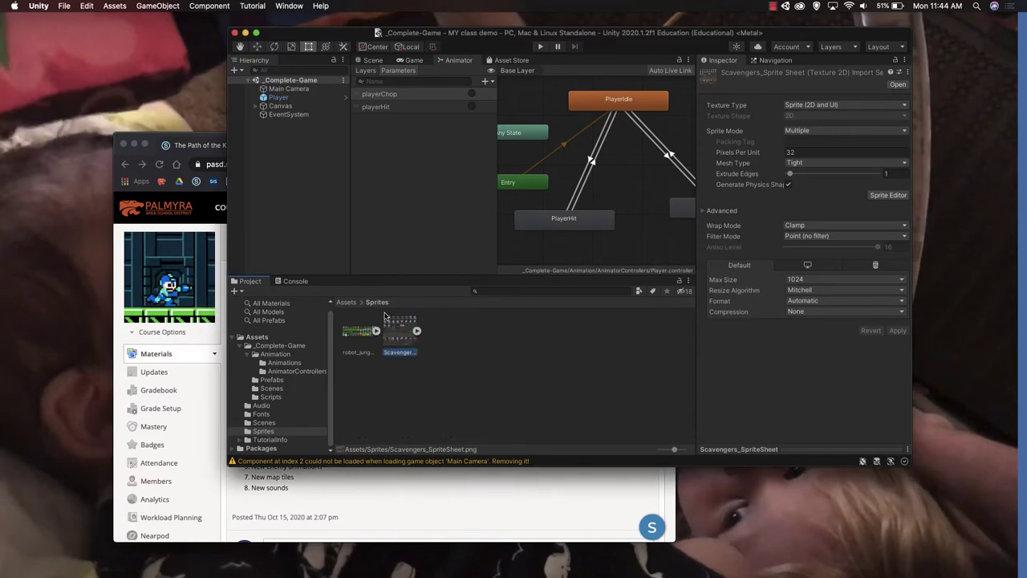
key("ctrl+Up")
left_click(372, 261)
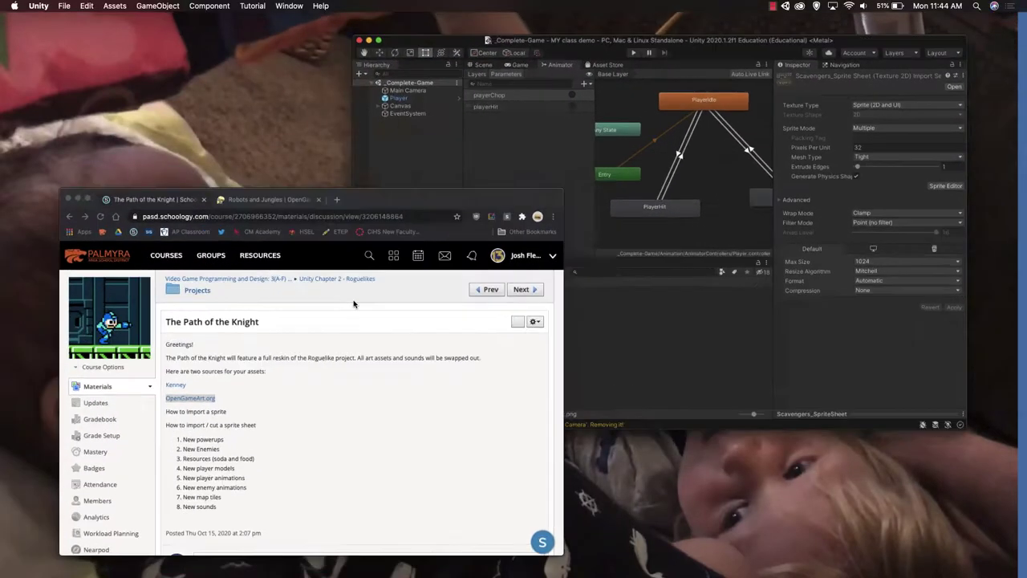
left_click(376, 145)
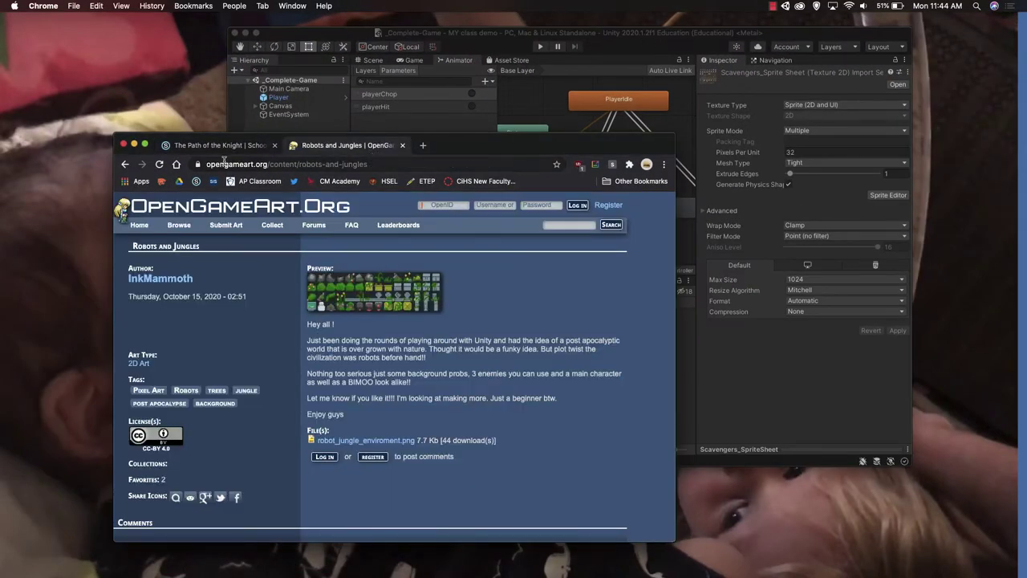
left_click(216, 150)
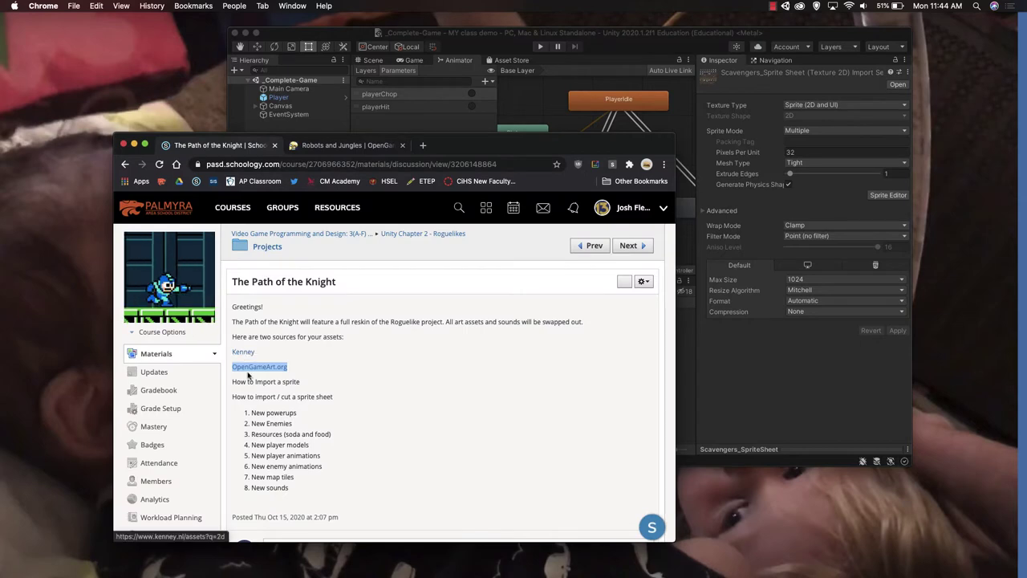
left_click(342, 146)
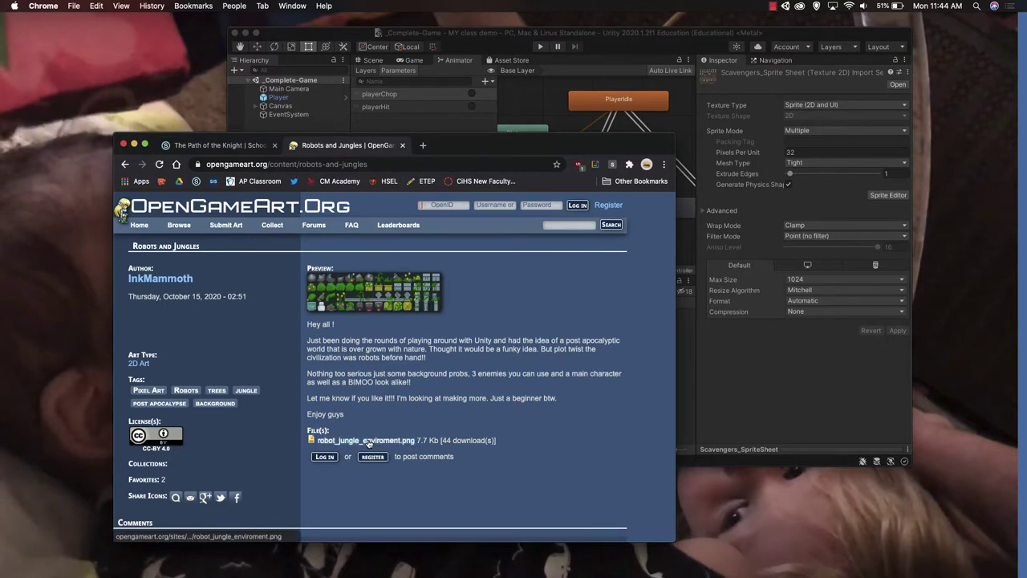
Import robot_jungle_enviroment (1).png from Downloads into the Sprites folder and maximize Unity
key("super+Tab")
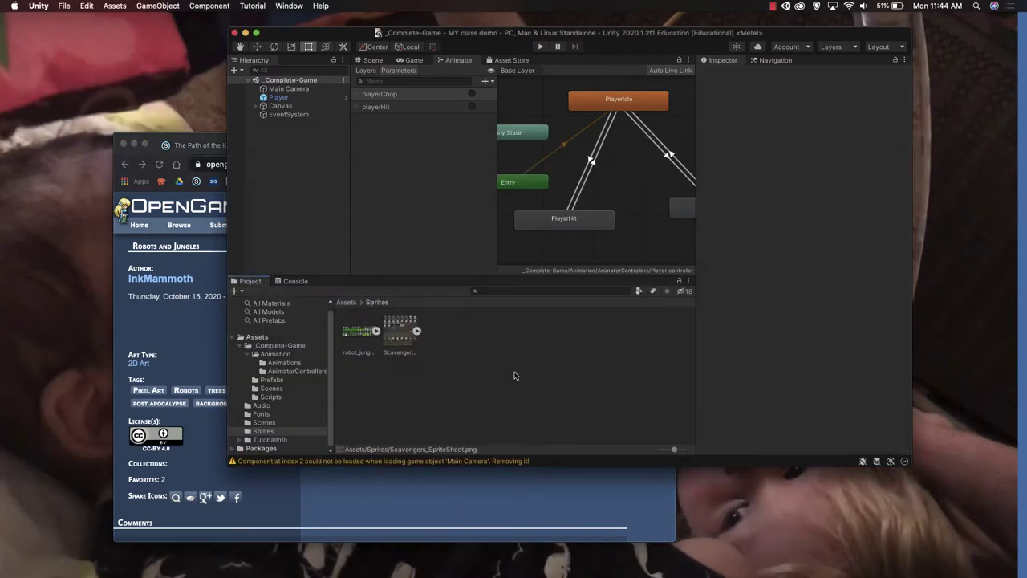
right_click(444, 382)
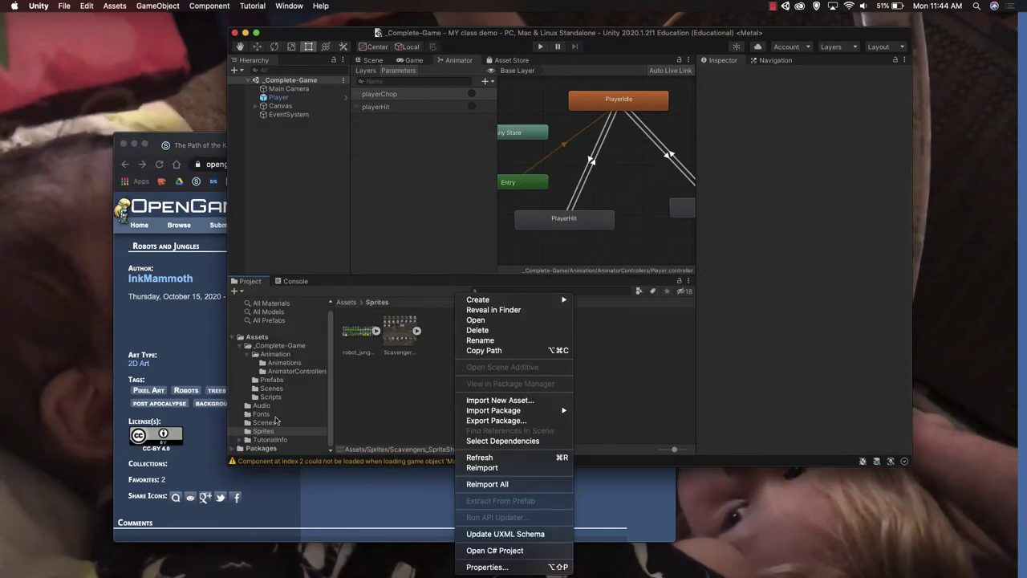
left_click(513, 402)
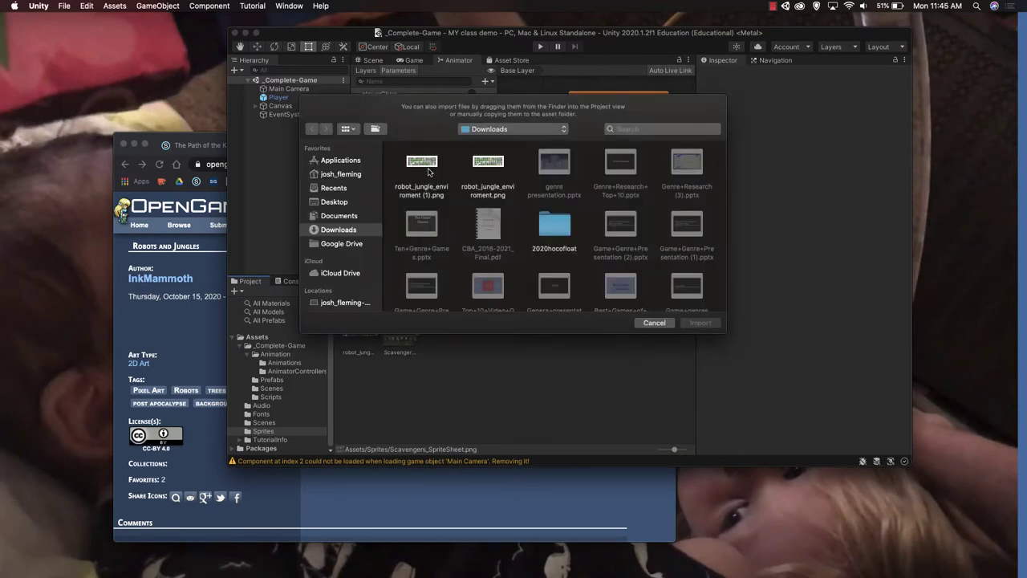
double_click(428, 172)
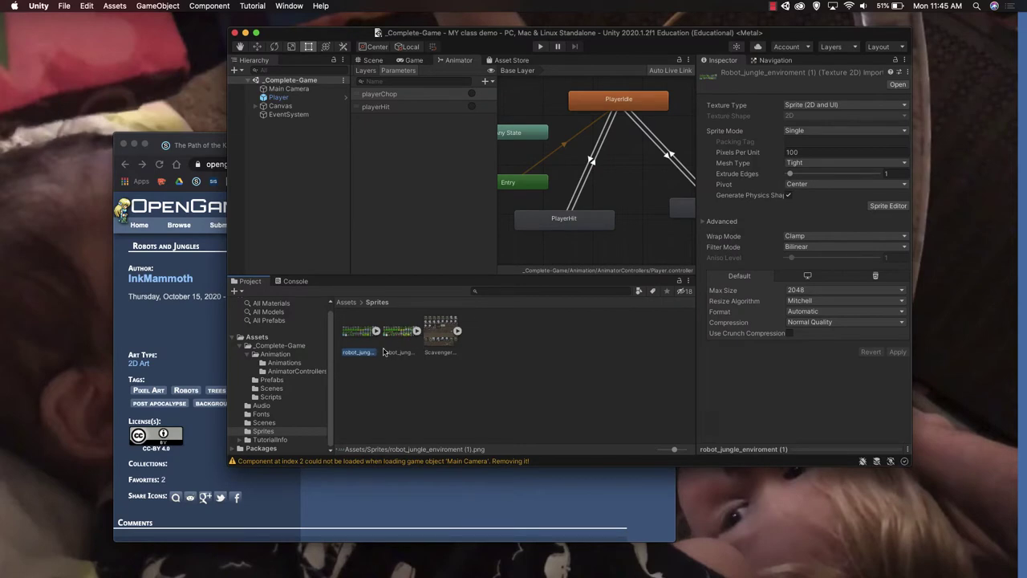
left_click(256, 32)
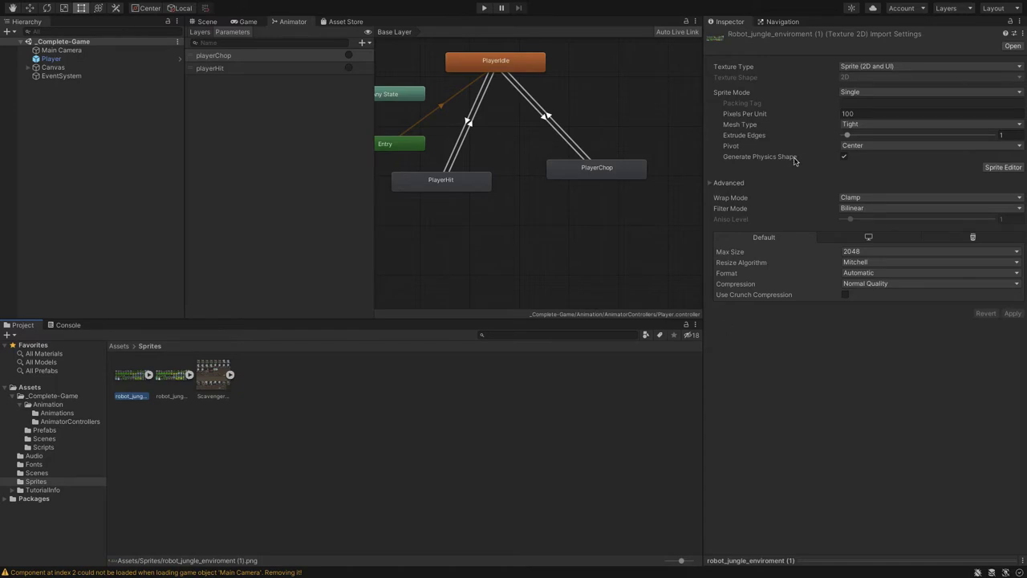
Set the jungle texture's Sprite Mode to Multiple and apply the change
left_click(213, 383)
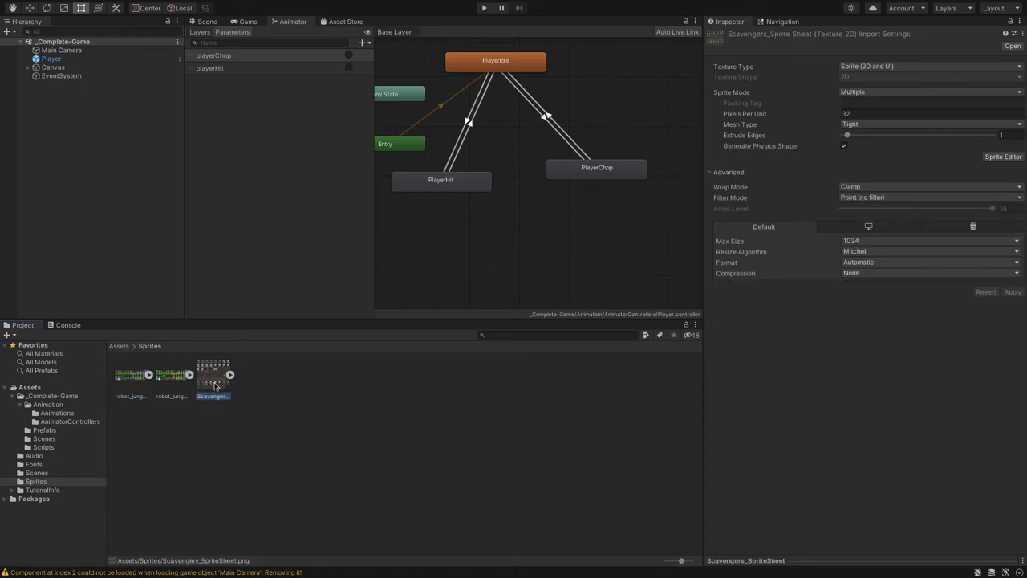
left_click(128, 379)
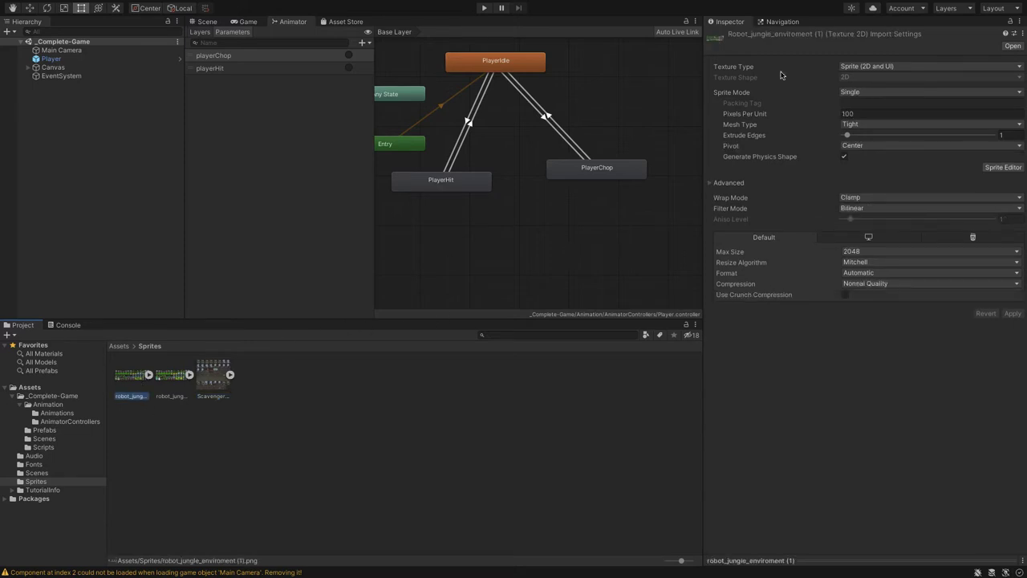
left_click(844, 92)
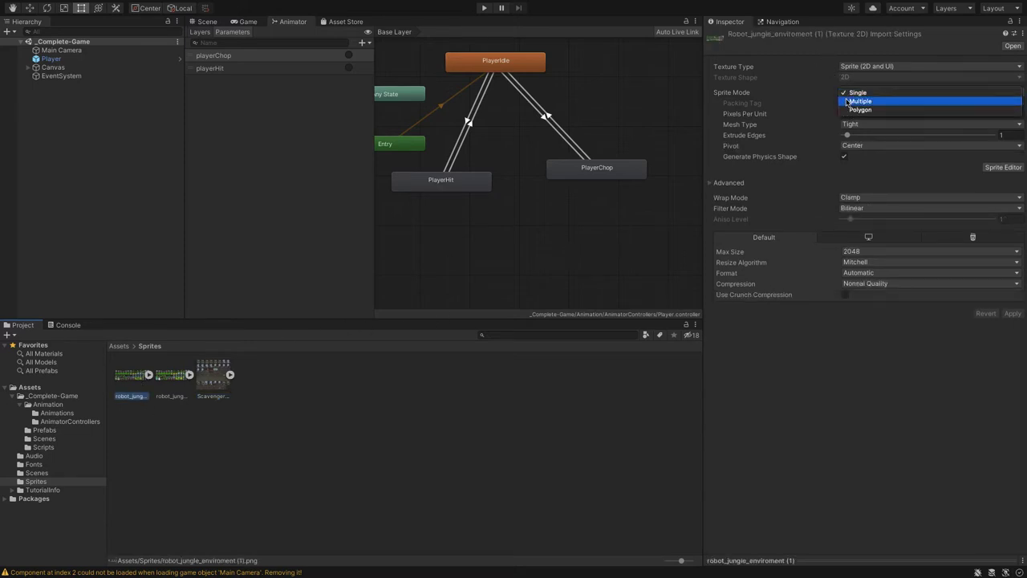
left_click(859, 101)
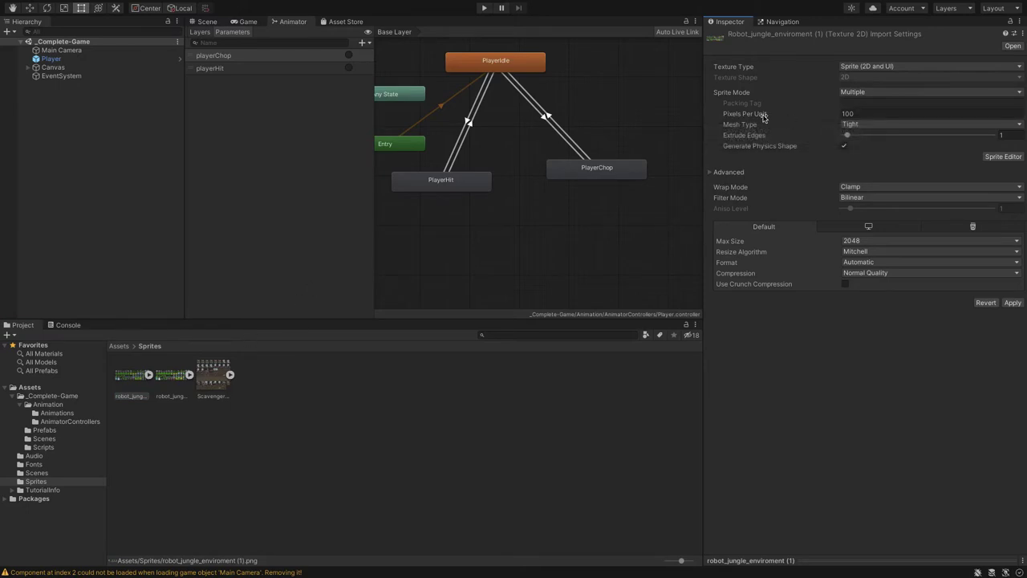
left_click(213, 382)
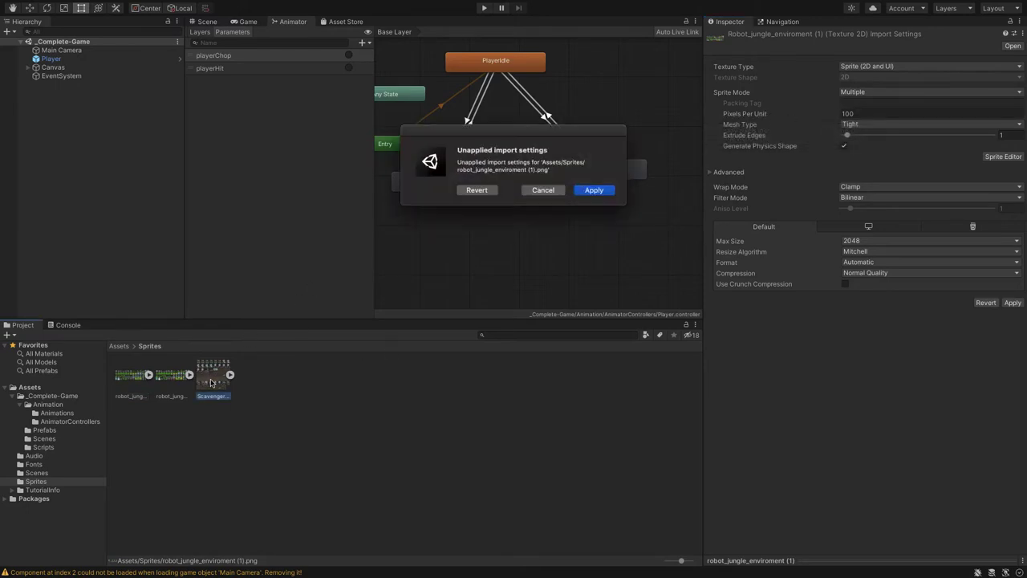
left_click(601, 190)
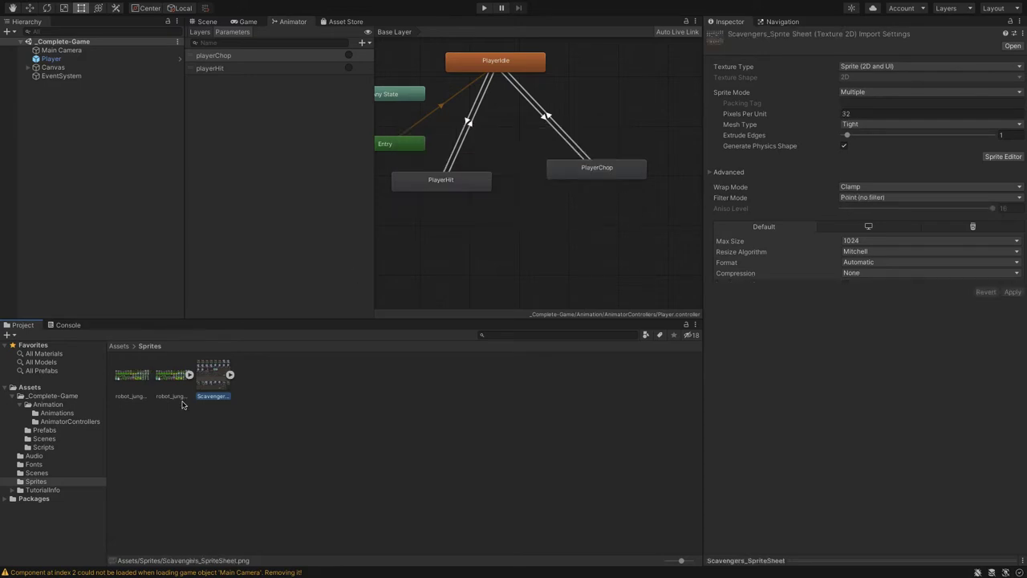
Set the jungle texture's Pixels Per Unit to 32 and apply it
left_click(128, 383)
left_click(855, 113)
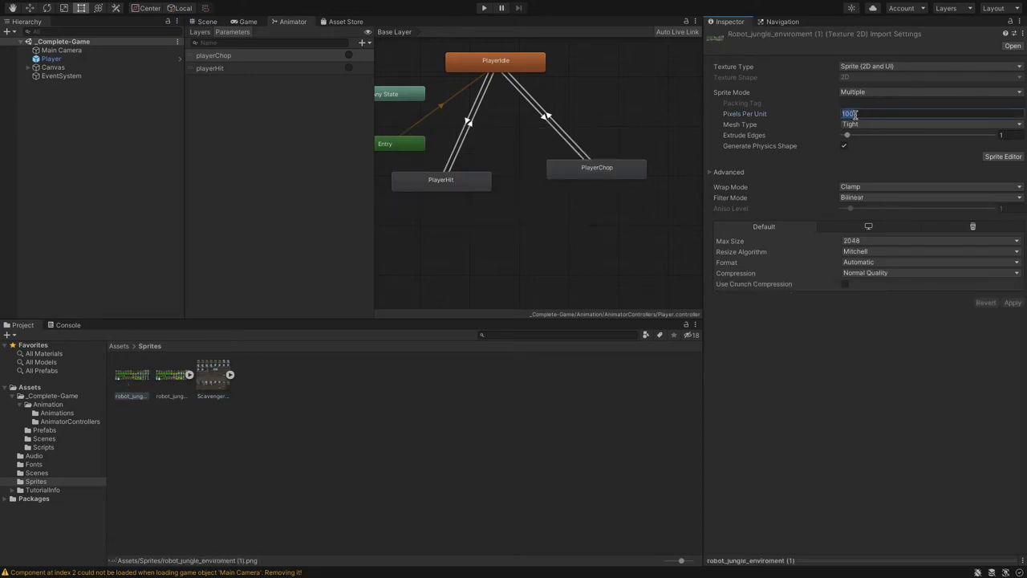
type("32")
left_click(578, 388)
left_click(595, 191)
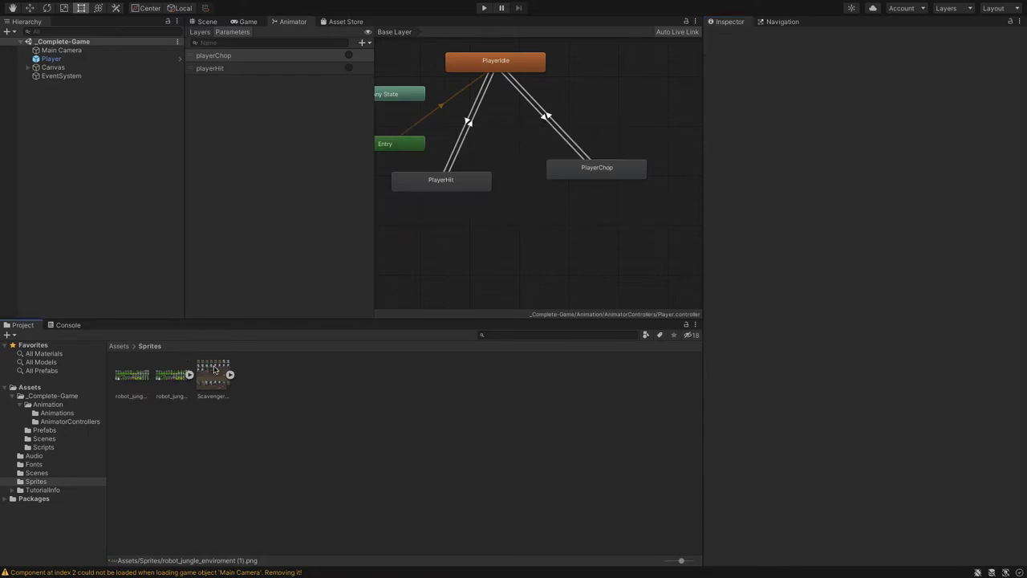
left_click(213, 370)
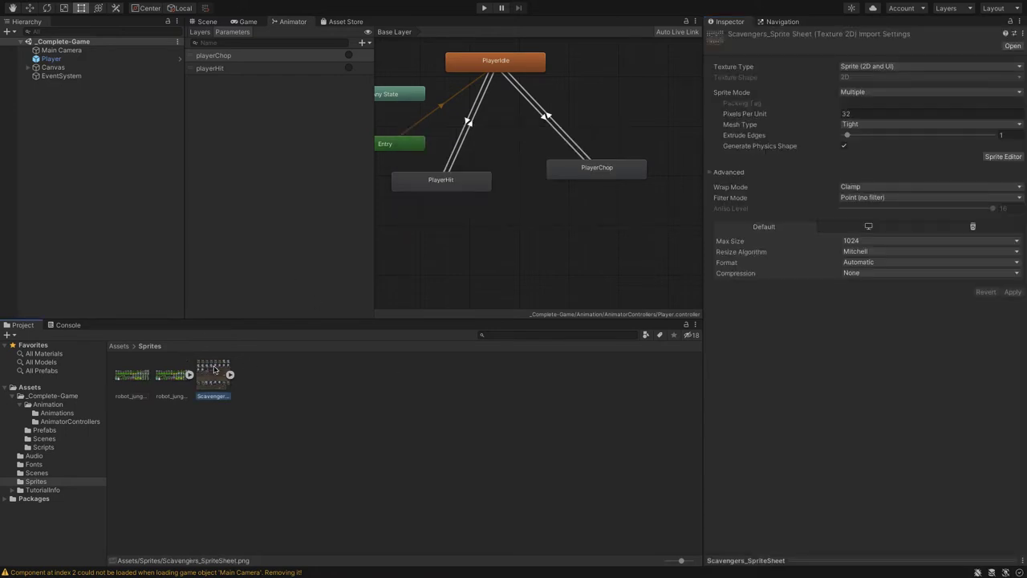
left_click(128, 374)
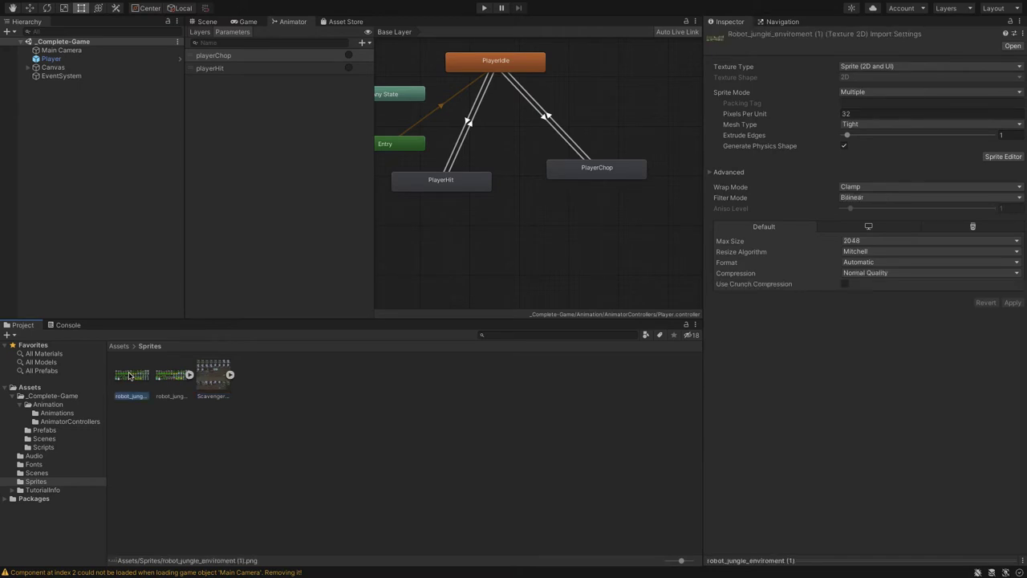
In an enlarged Sprite Editor, slice the jungle sheet with Automatic type and apply the slicing
left_click(1002, 156)
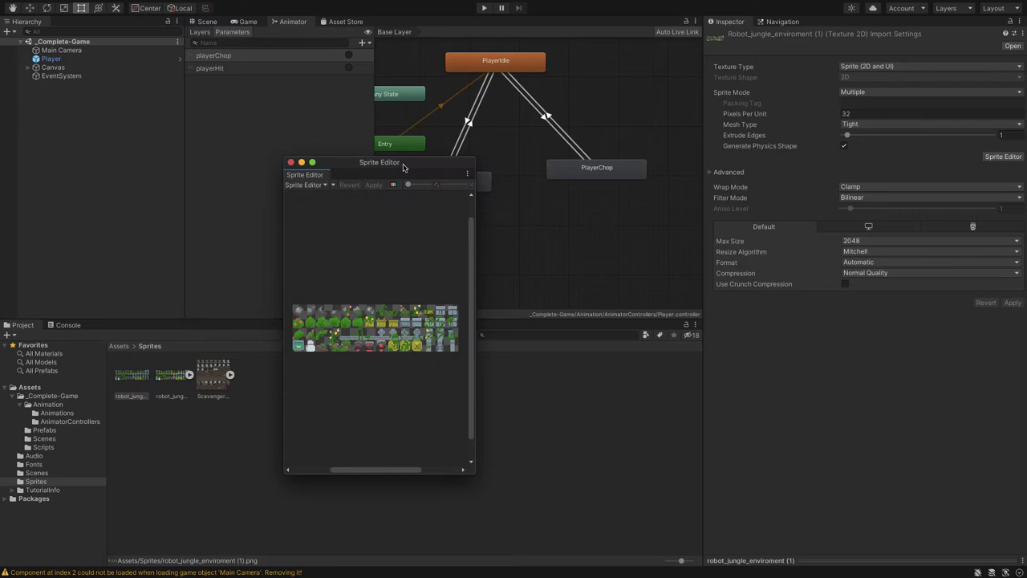
left_click_drag(404, 160, 410, 104)
left_click_drag(476, 408, 699, 392)
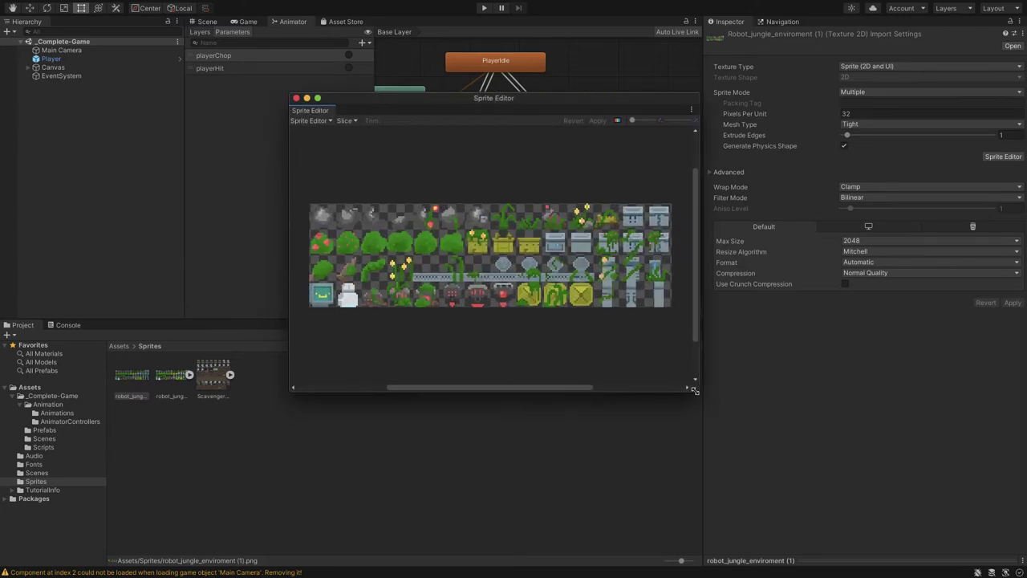
left_click(354, 121)
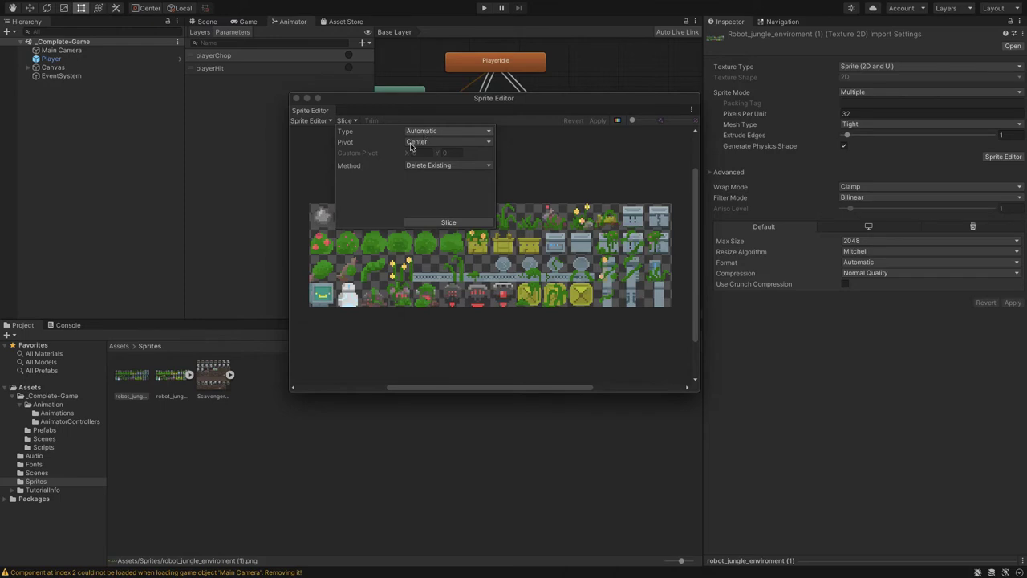
left_click(429, 224)
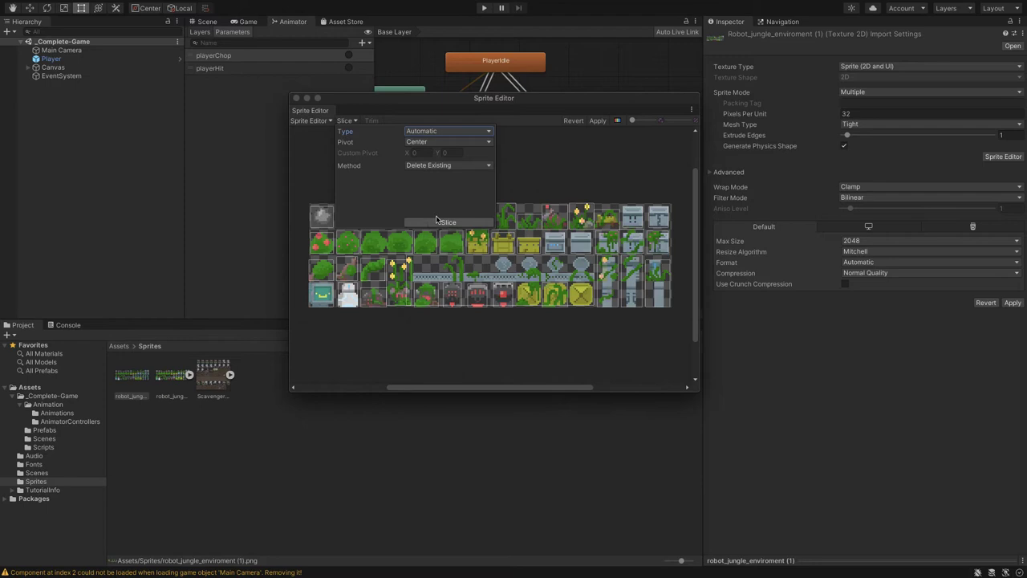
left_click(598, 124)
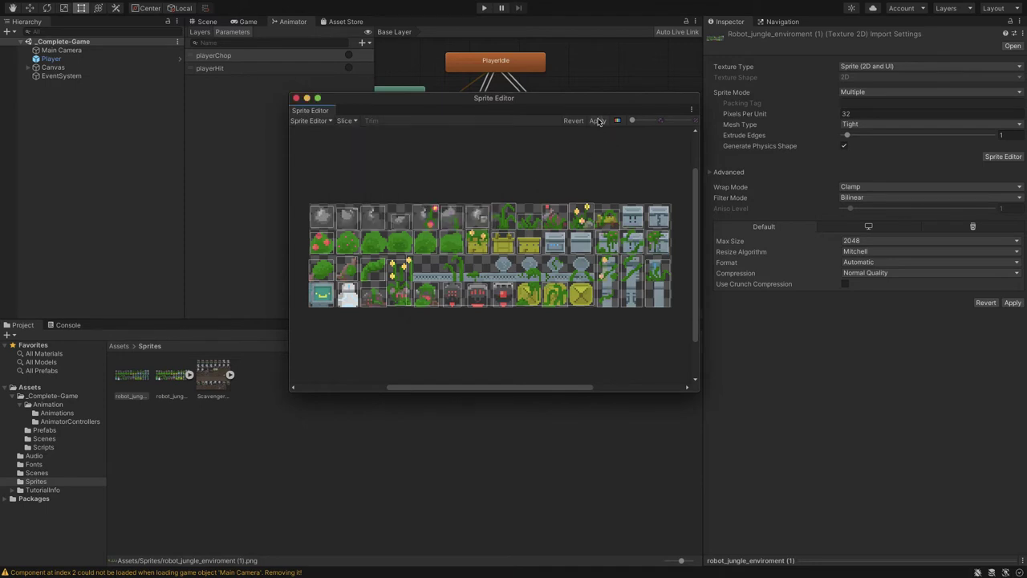
left_click(598, 121)
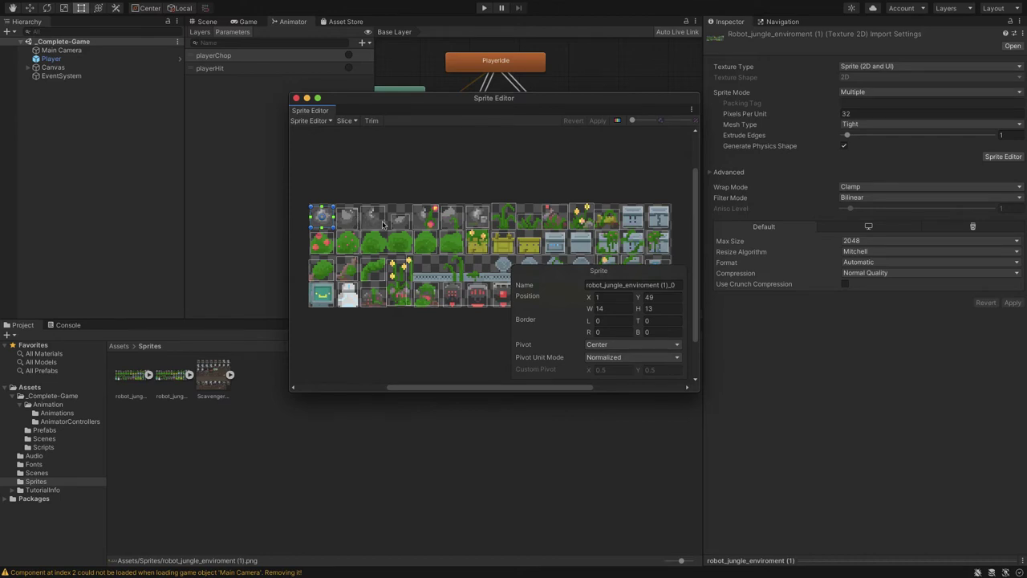
left_click(436, 274)
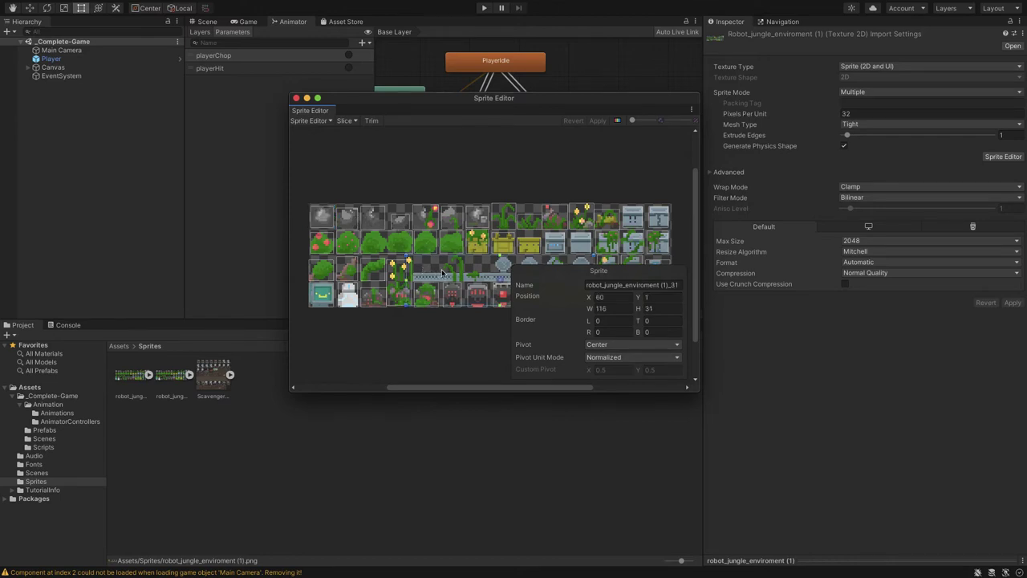
left_click(413, 333)
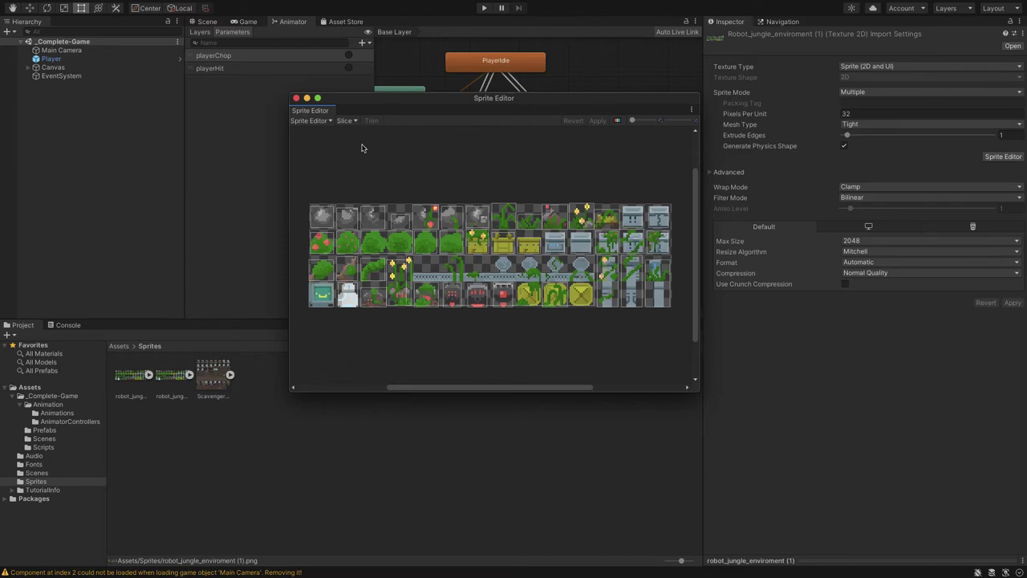
Close the Sprite Editor, check the jungle texture's sprite list, then select Scavengers_SpriteSheet
left_click(296, 98)
left_click(149, 375)
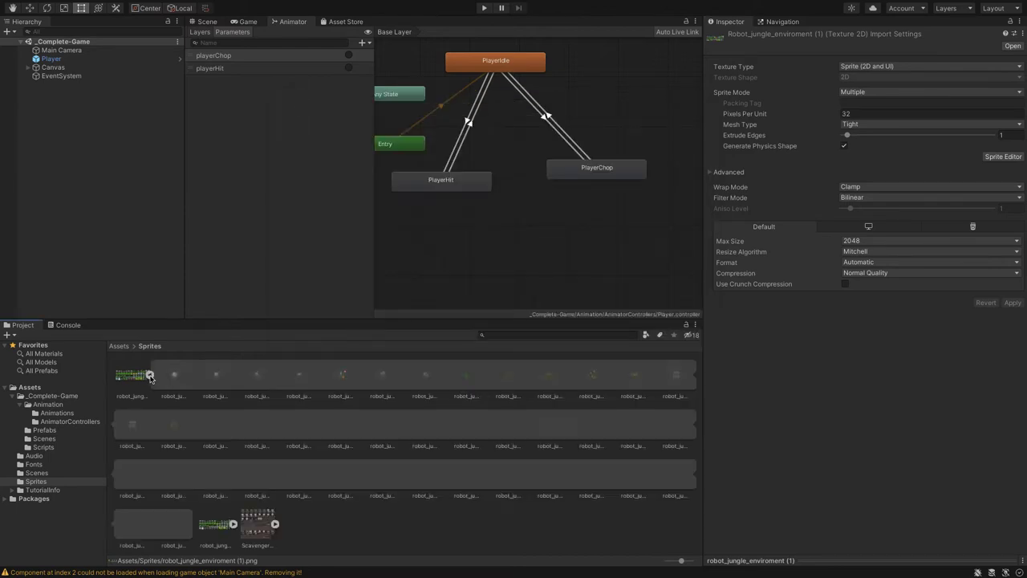
left_click(150, 374)
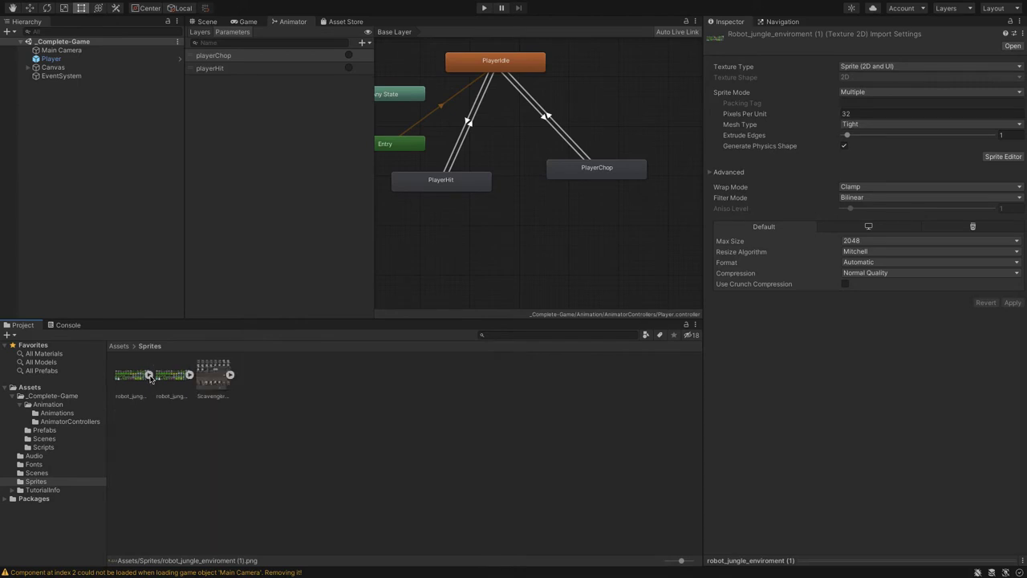
left_click(170, 377)
left_click(123, 377)
left_click(148, 374)
left_click(149, 375)
left_click(210, 377)
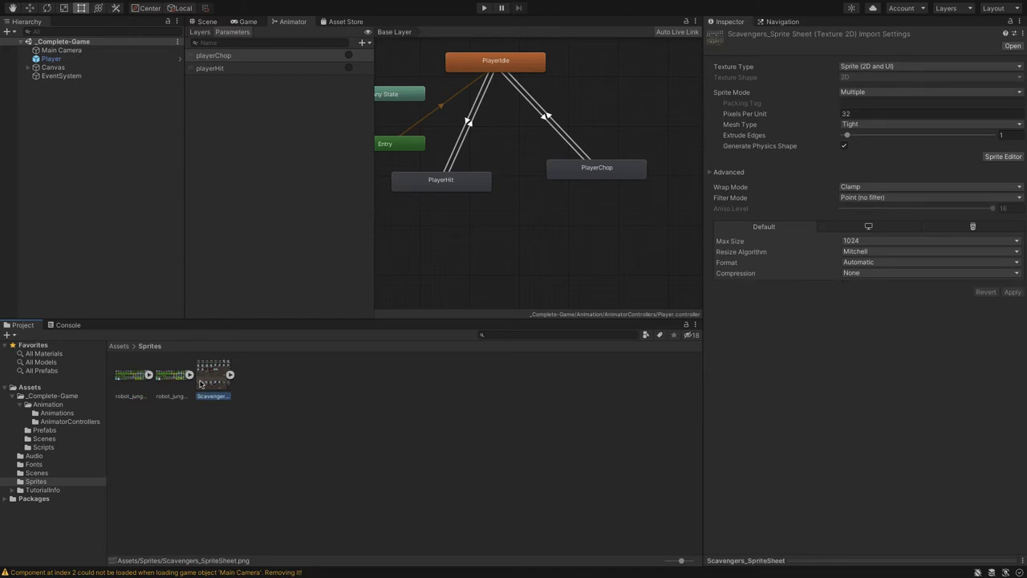
Give robot_jungle_enviroment (1) Max Size 1024, Compression None and Point (no filter) filtering
left_click(127, 385)
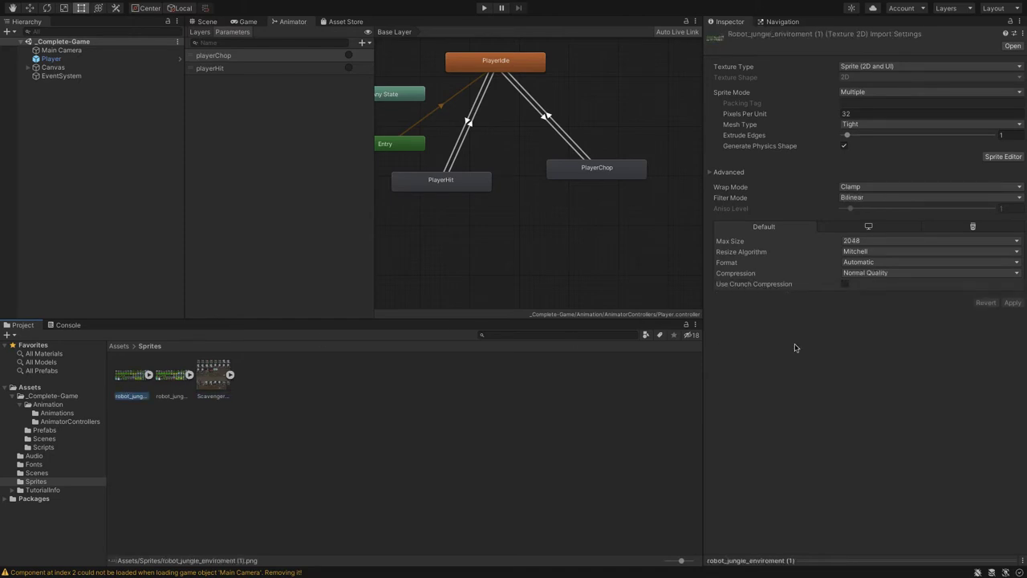
left_click(881, 241)
left_click(875, 231)
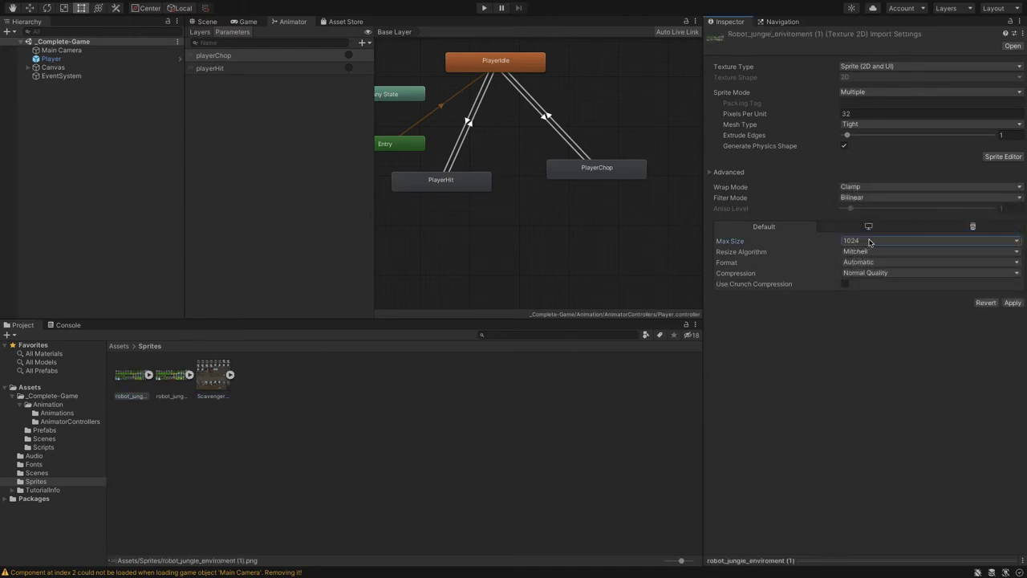
left_click(865, 274)
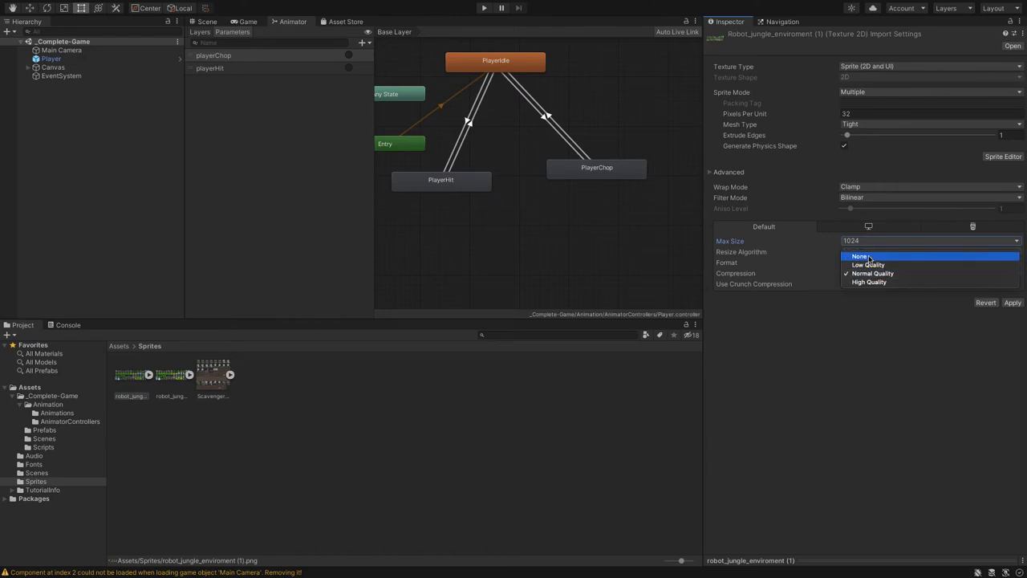
left_click(868, 257)
left_click(1003, 290)
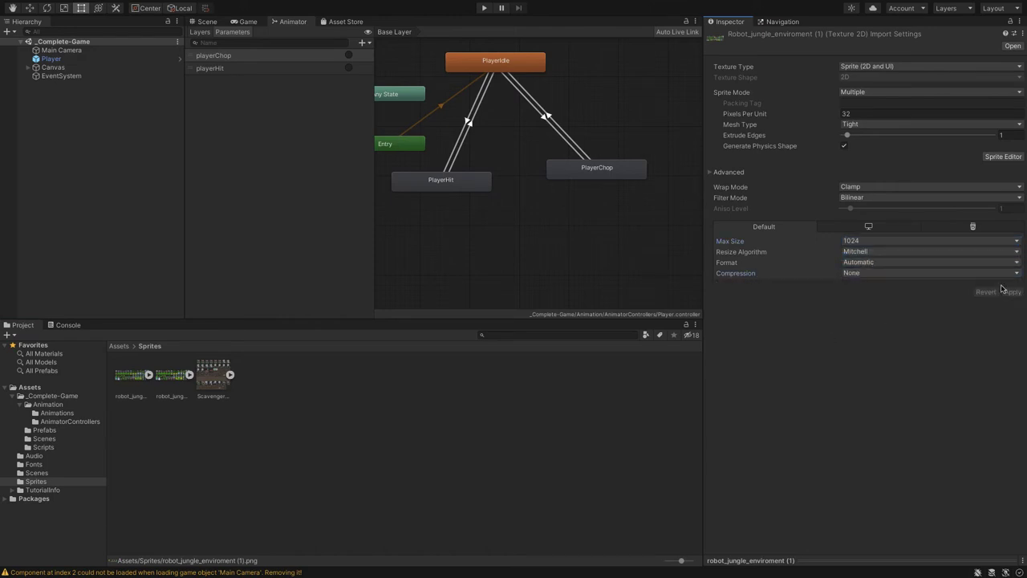
left_click(207, 375)
left_click(127, 375)
left_click(857, 199)
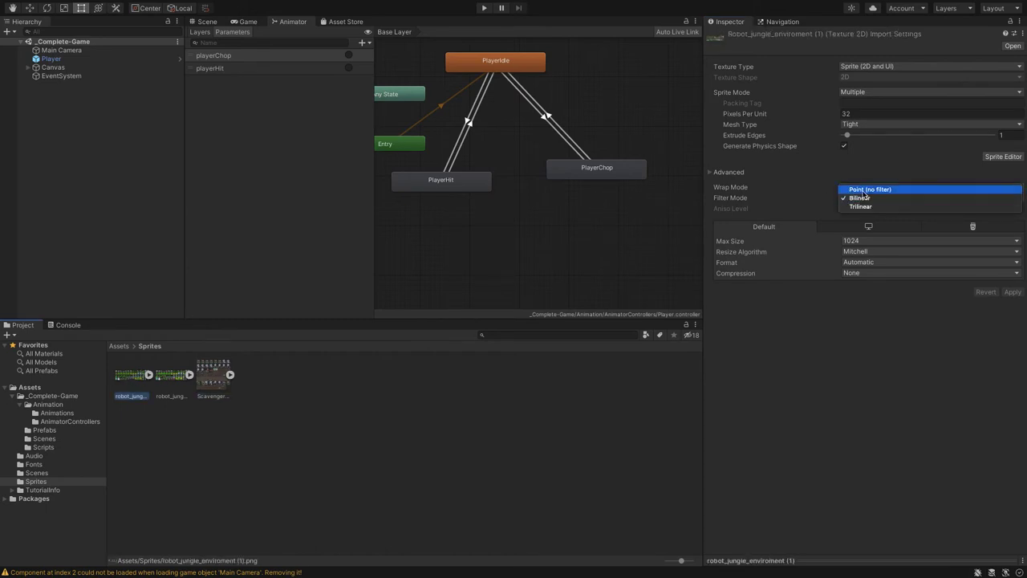
left_click(865, 190)
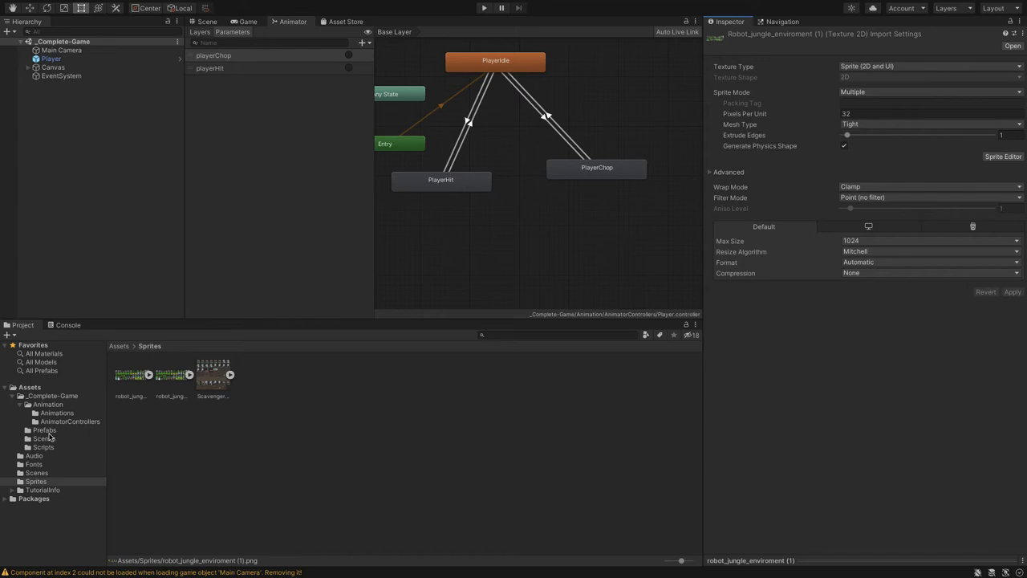
Open the Prefabs folder and select the Floor4 prefab
left_click(47, 431)
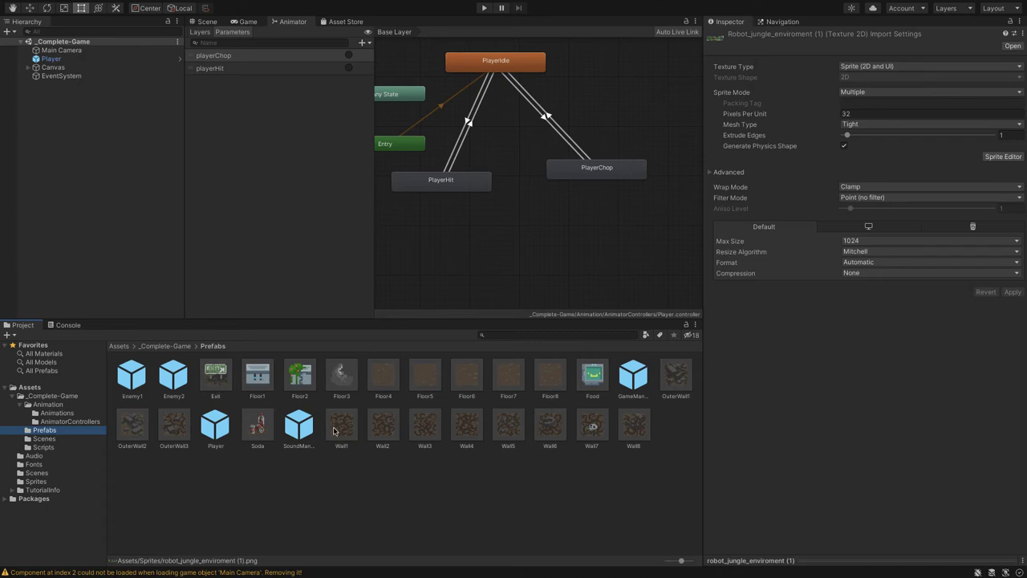
left_click(378, 368)
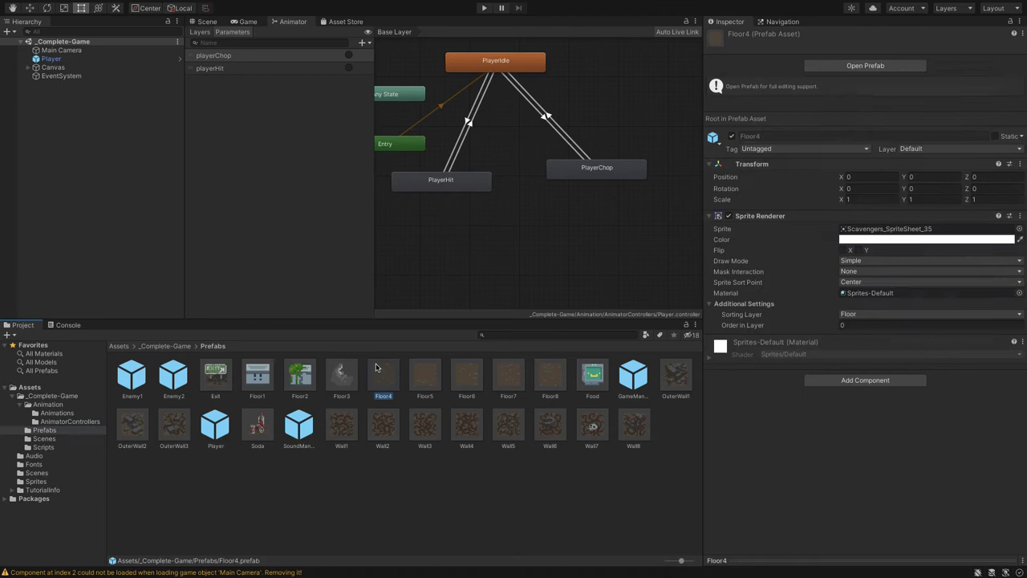
Pick robot_jungle_enviroment (1)_23 in the sprite picker as Floor4's sprite
left_click(1019, 228)
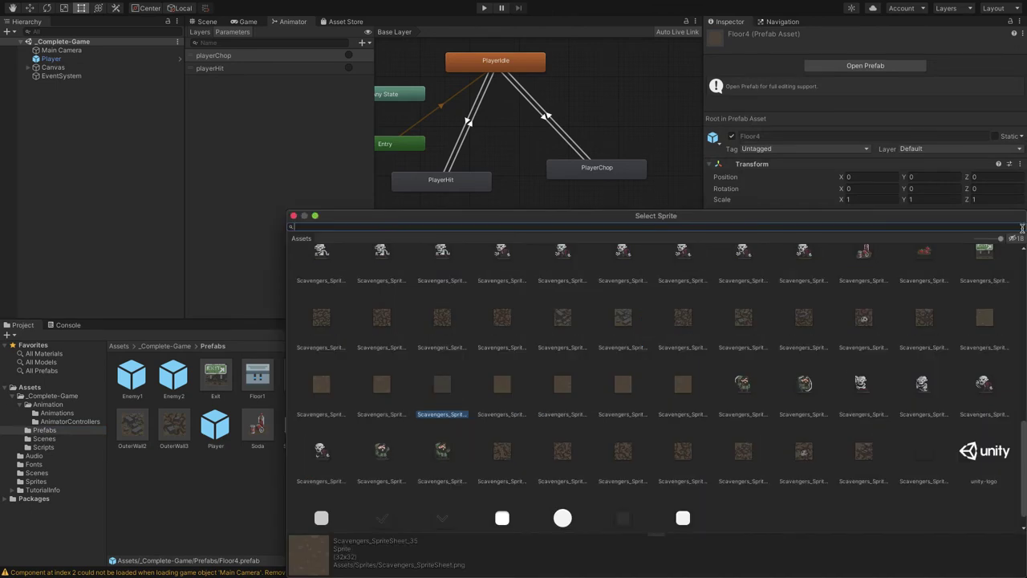
scroll(651, 401, "up", 15)
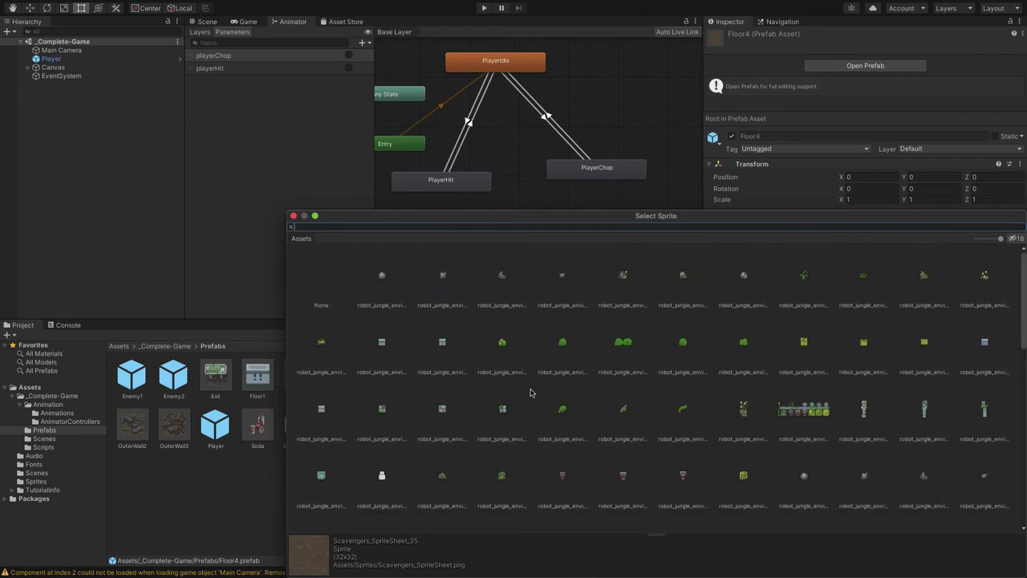
scroll(530, 393, "down", 2)
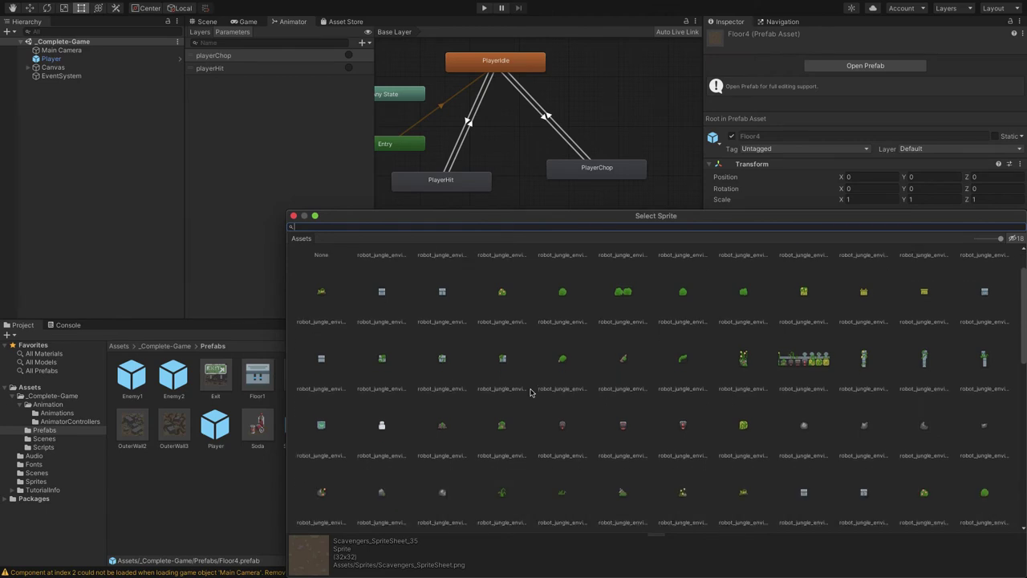
left_click(323, 362)
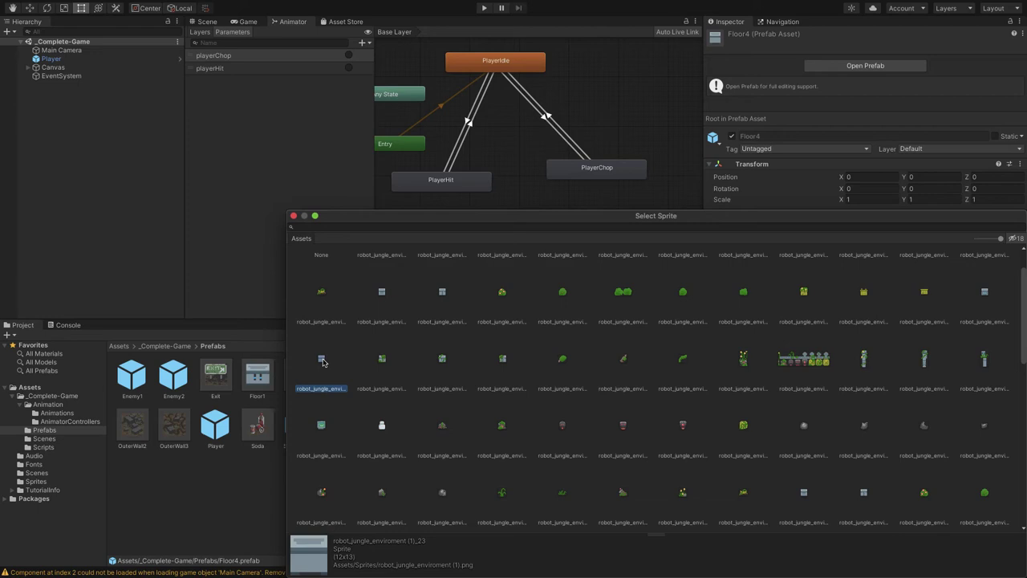
double_click(322, 361)
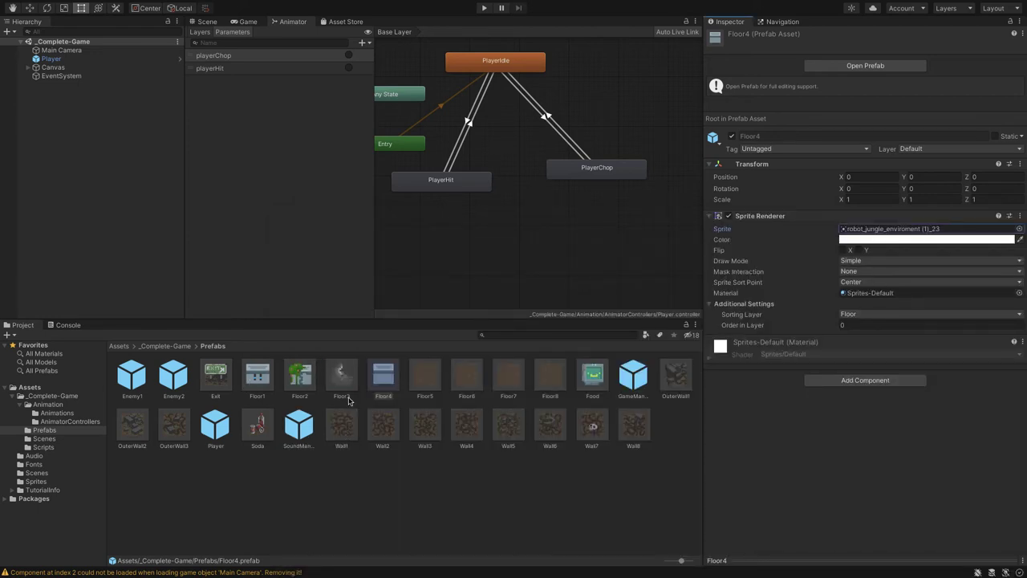
Set Floor4's Sprite Renderer Draw Mode to Sliced, then deselect the prefab
left_click(393, 375)
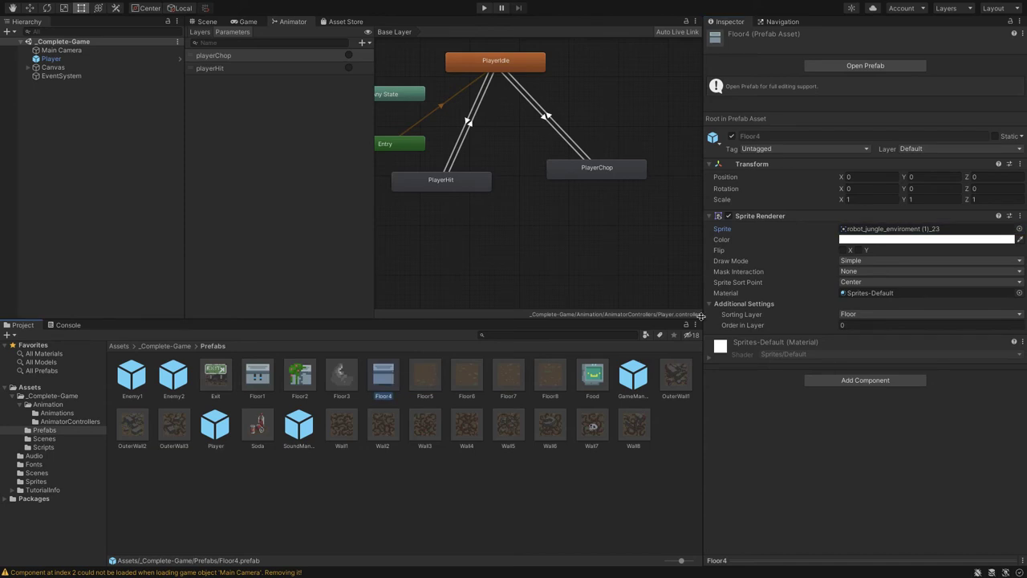
left_click(851, 262)
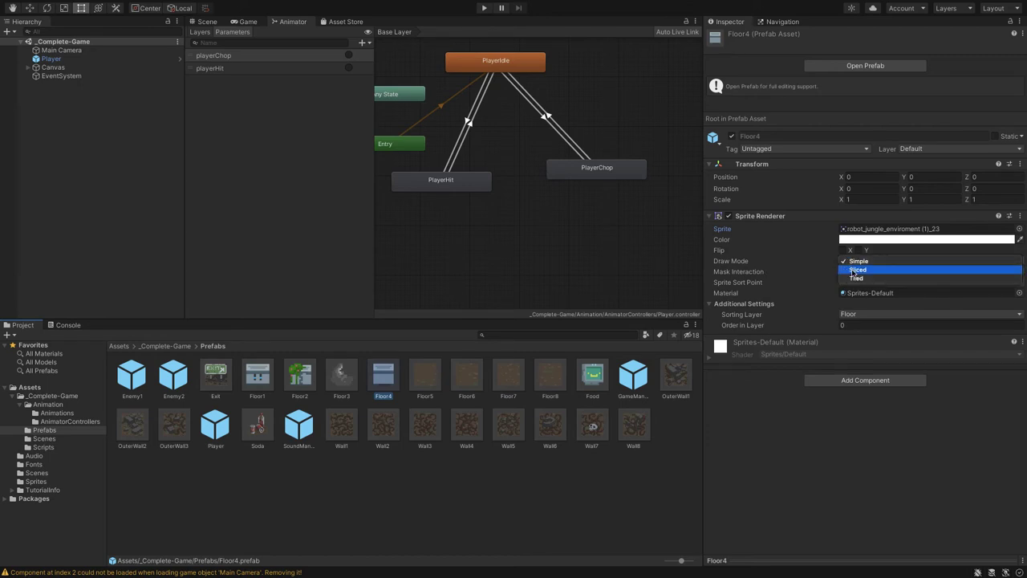
left_click(854, 270)
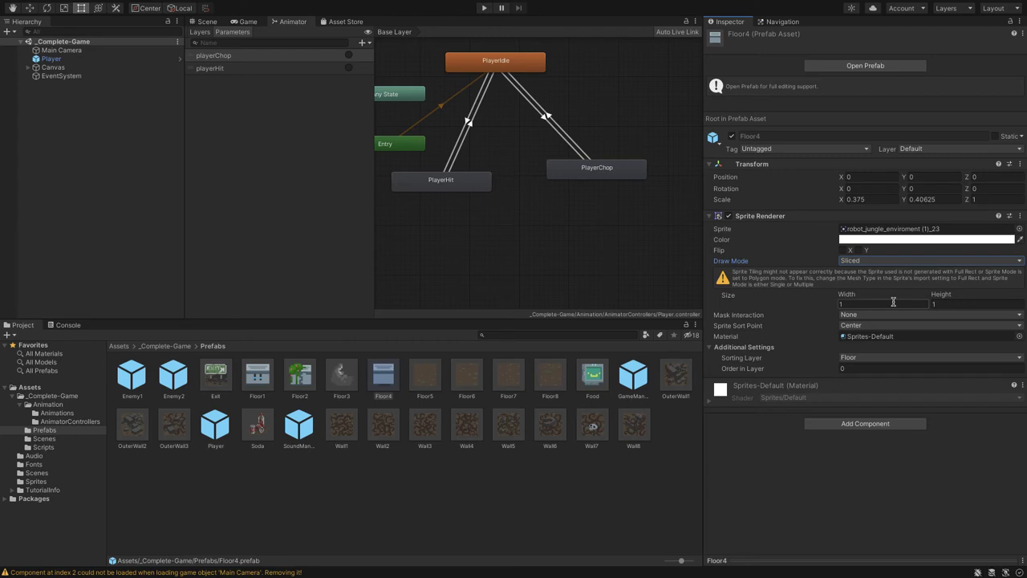
left_click(648, 470)
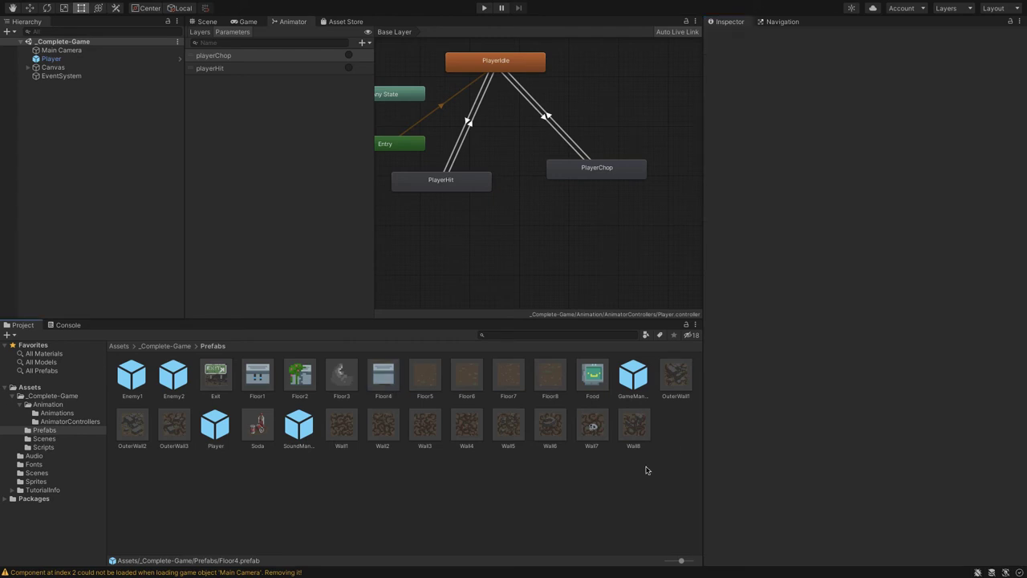
Play-test the jungle-tiled board, walking the player right and up until Food drops to 91
left_click(484, 8)
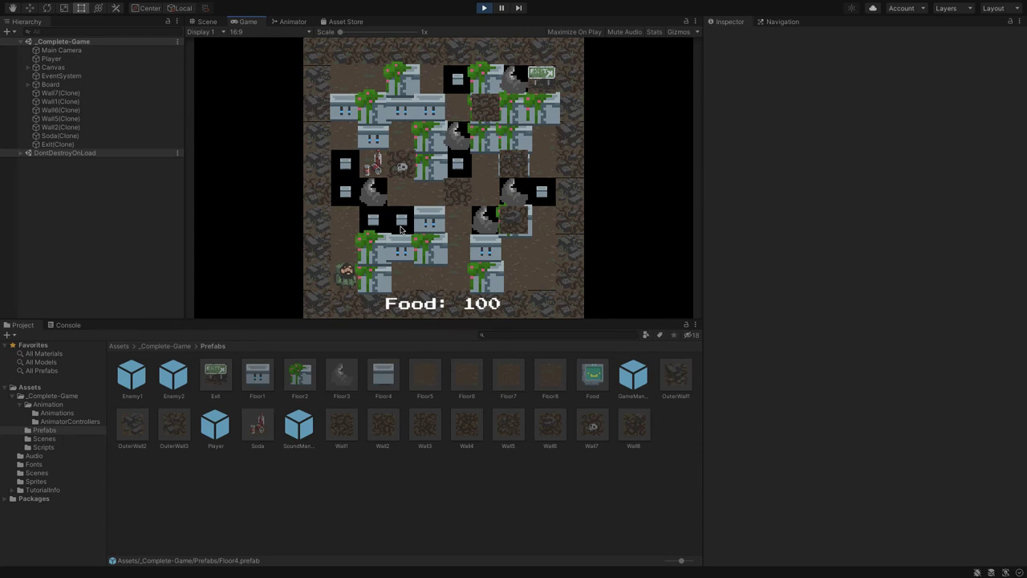
key("Right")
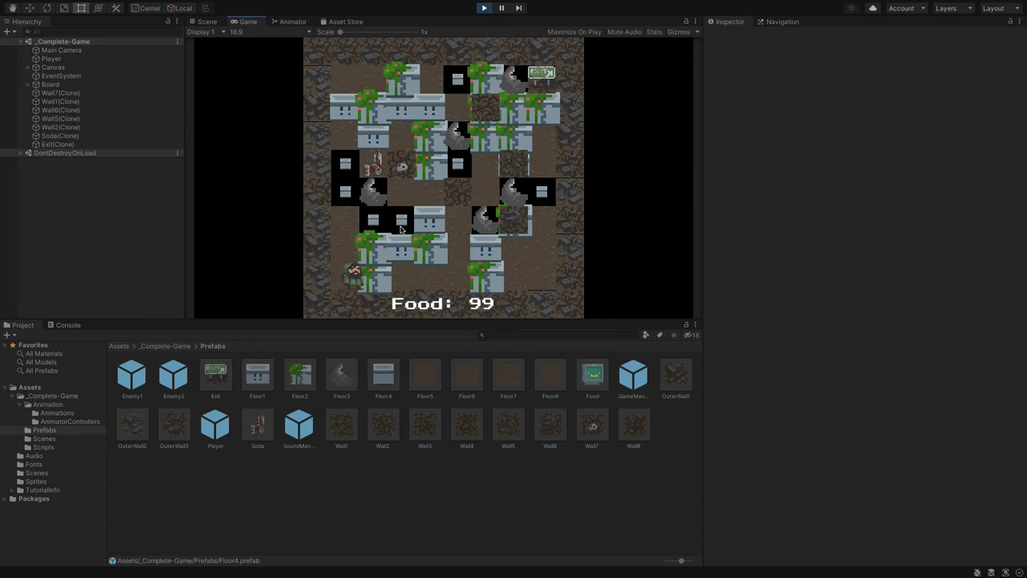
key("Up")
key("Right")
key("Right")
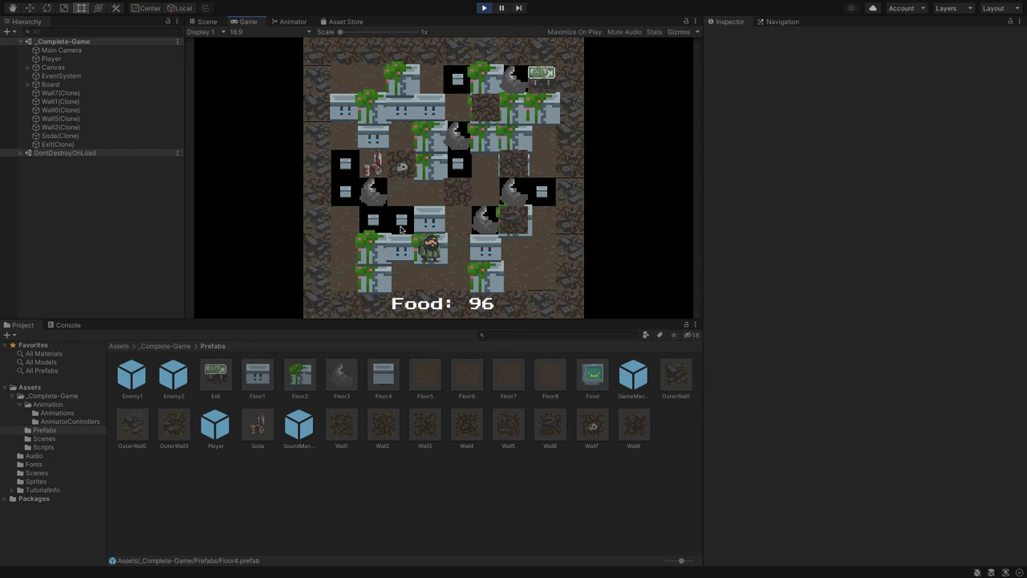
key("Up")
key("Up")
key("Right")
key("Down")
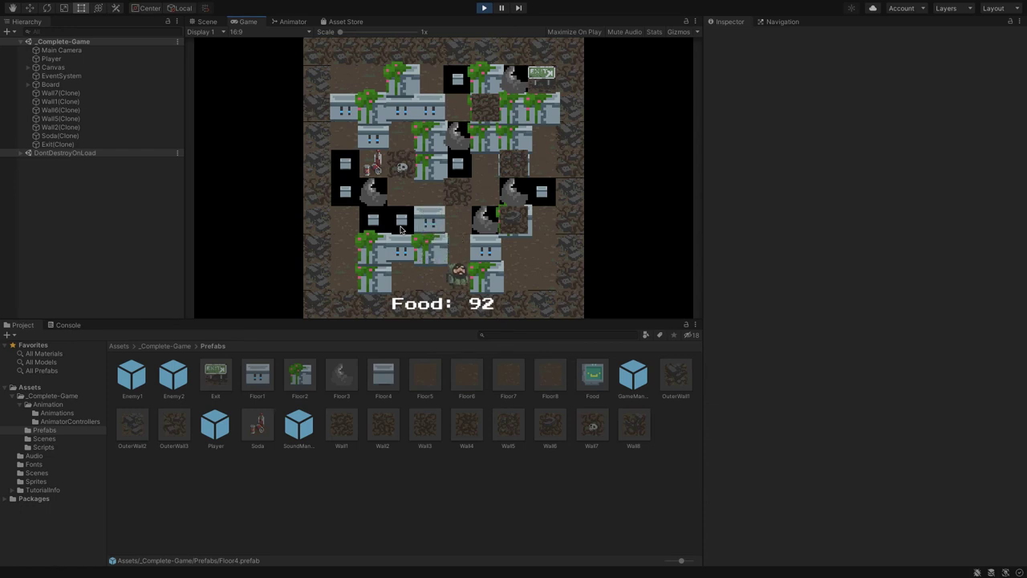
key("Right")
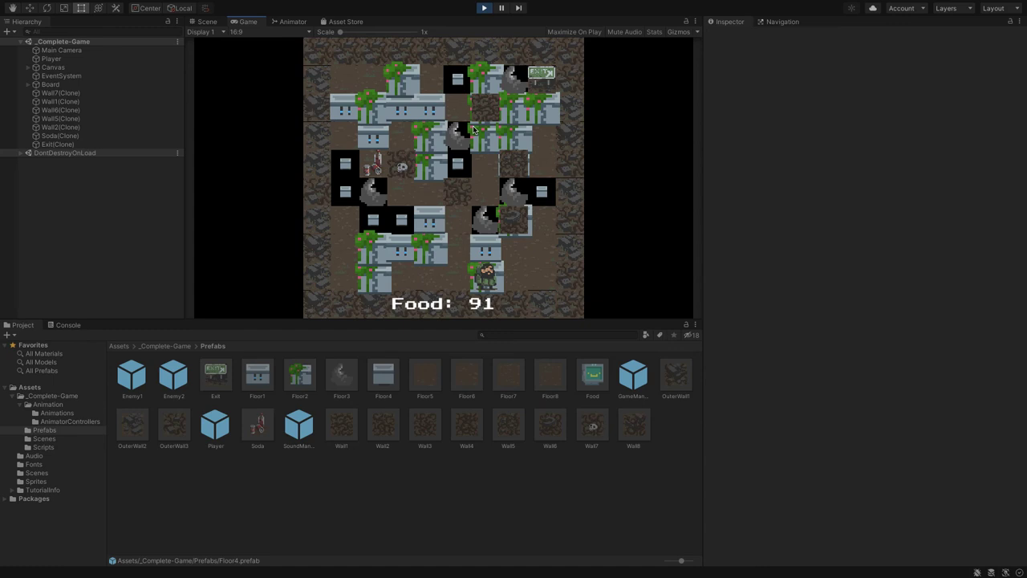
Stop the running game and select the Floor4 prefab in the Prefabs folder
left_click(484, 7)
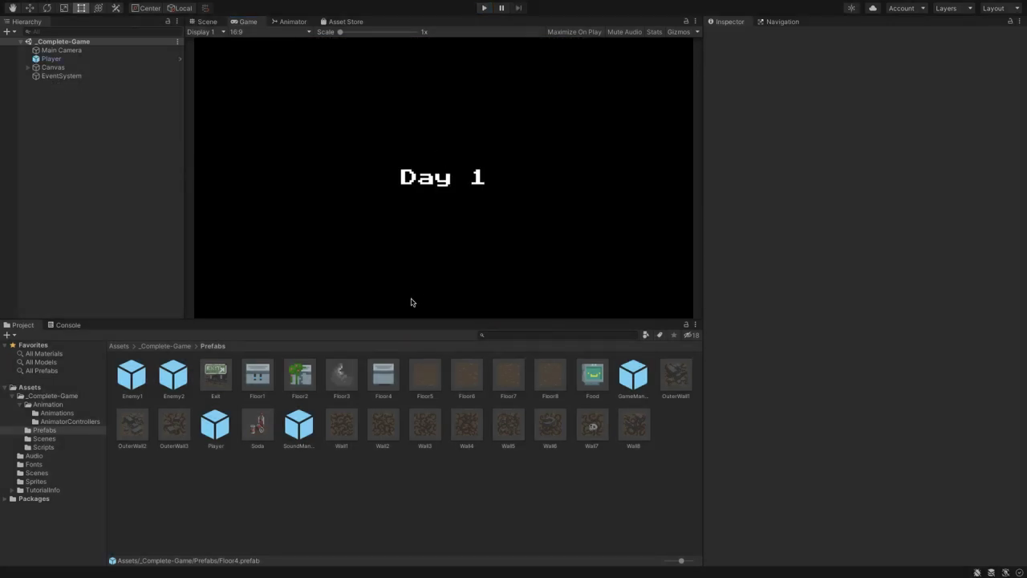
left_click(386, 376)
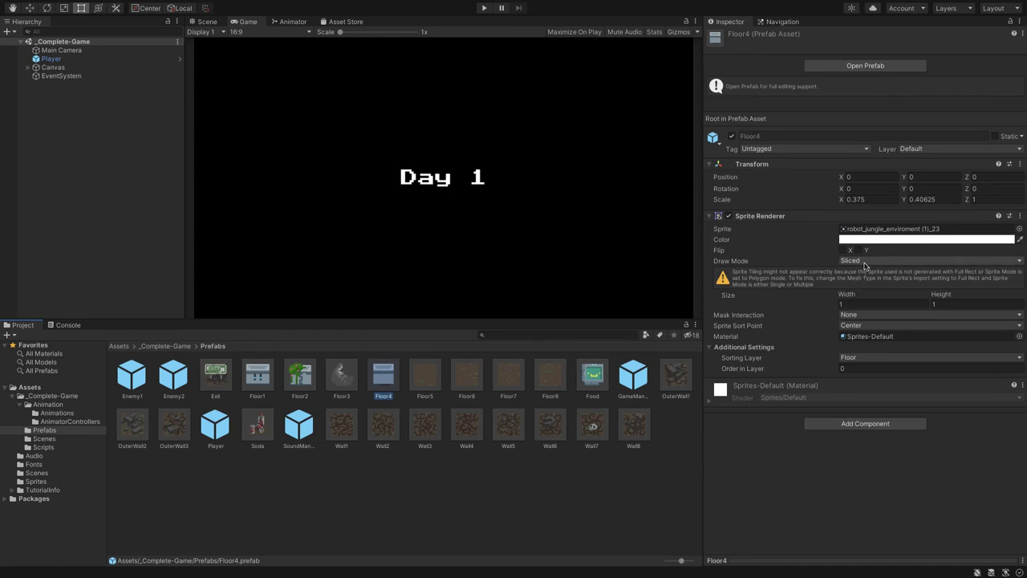
left_click(874, 302)
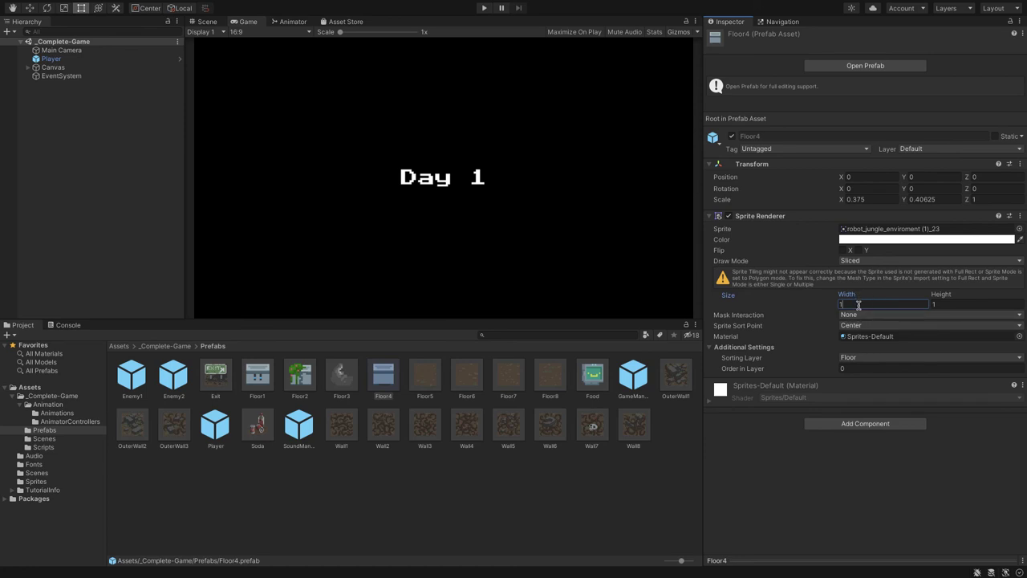
Set Floor4's Transform Scale X and Y to 1, then restart the game
left_click(869, 199)
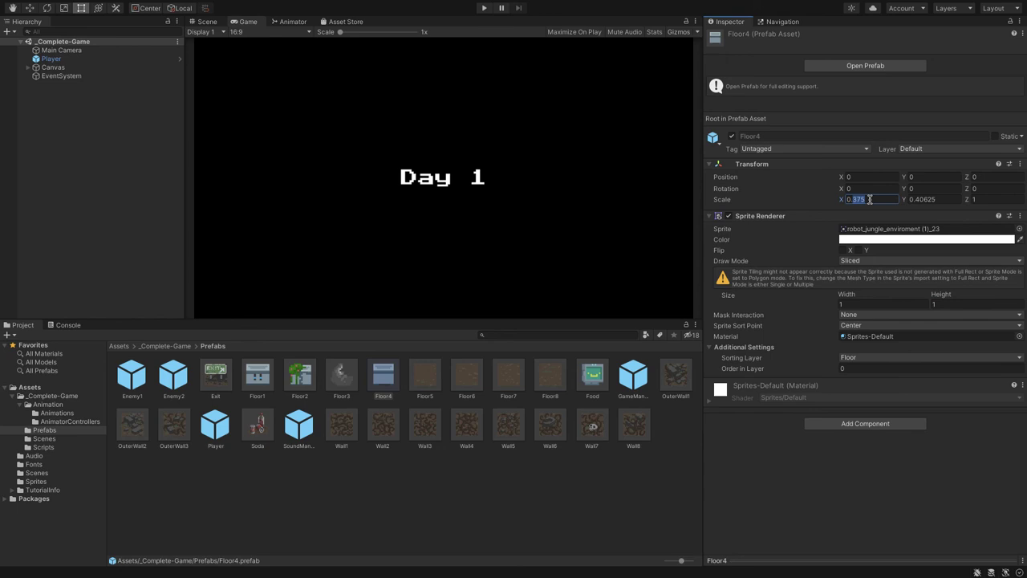
type("1")
key("Tab")
type("1")
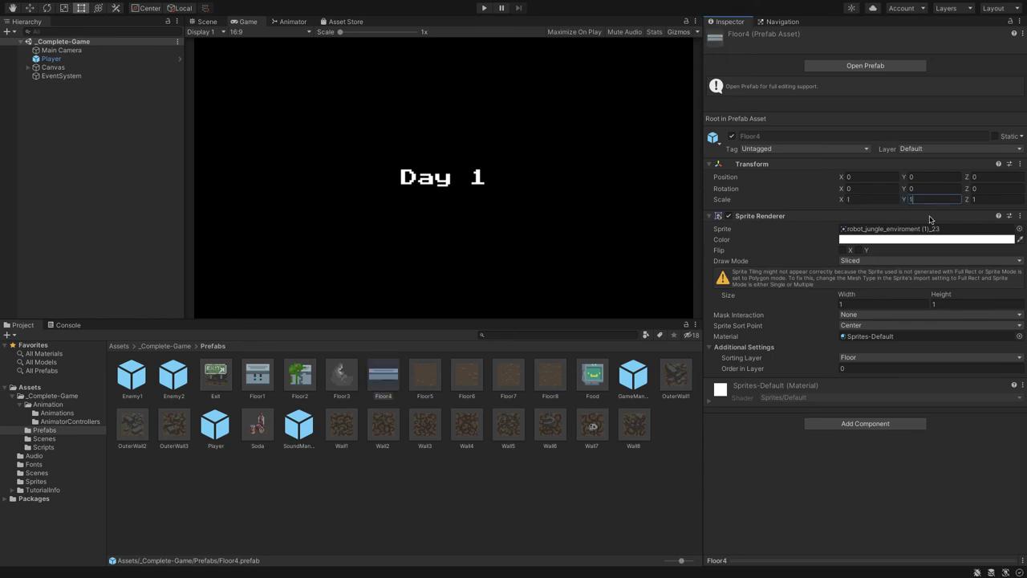
key("Return")
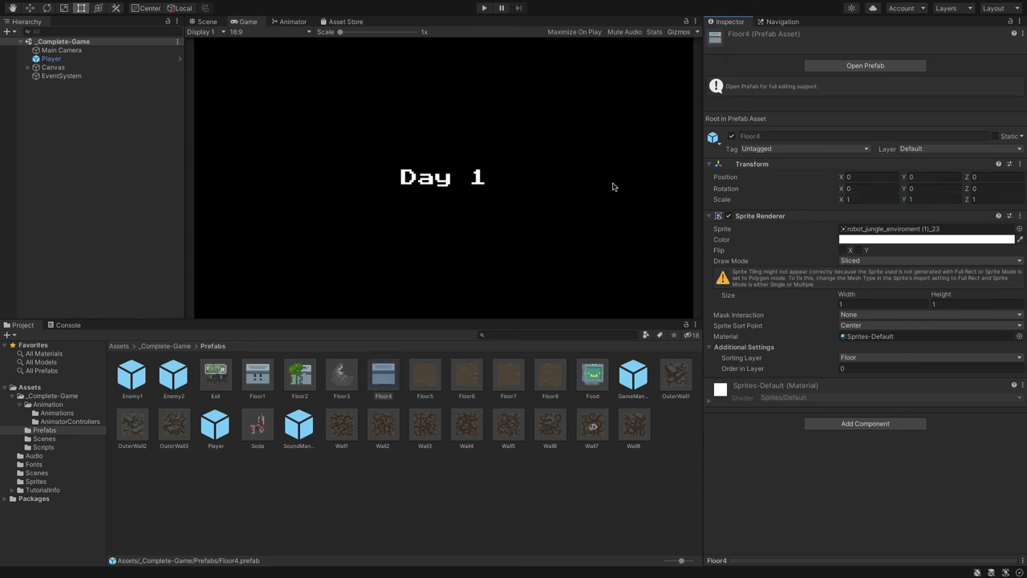
left_click(484, 8)
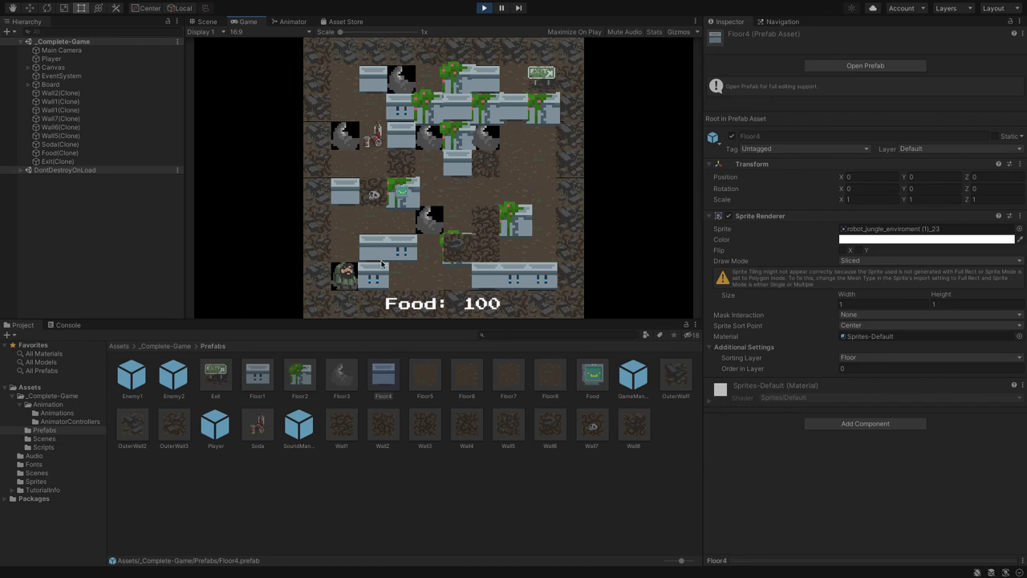
Walk the player across the level, breaking the blocking wall and stepping onto the exit
key("Right")
key("Up")
key("Right")
key("Up")
key("Right")
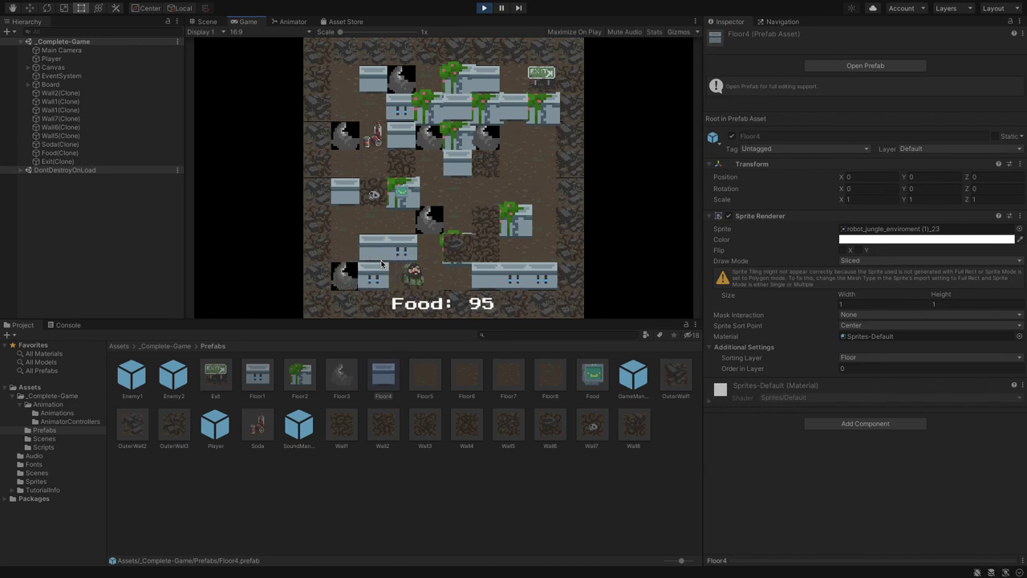
key("Right")
key("Right")
key("Right")
key("Right")
key("Up")
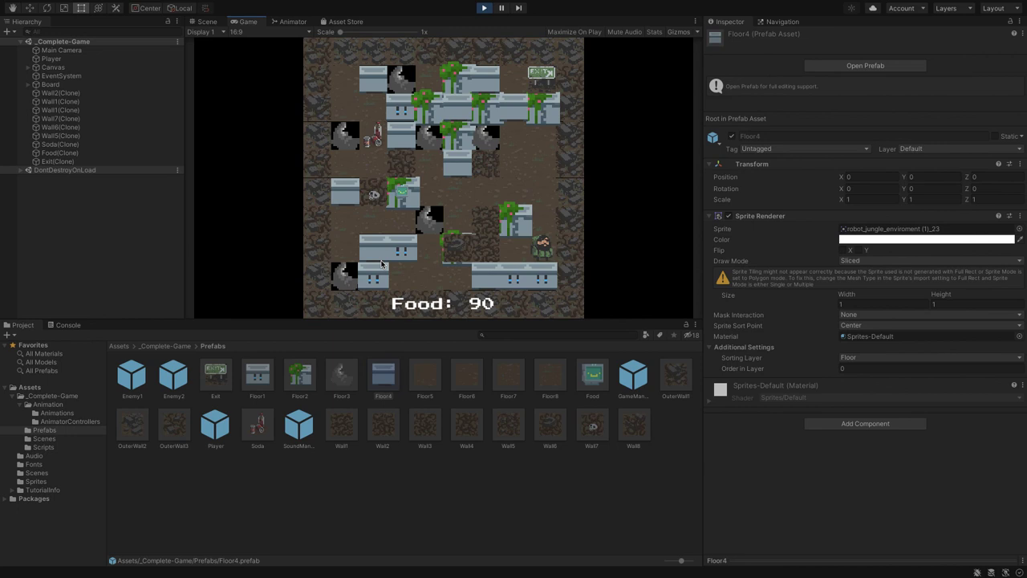
key("Left")
key("Left")
key("Left")
key("Left")
key("Left")
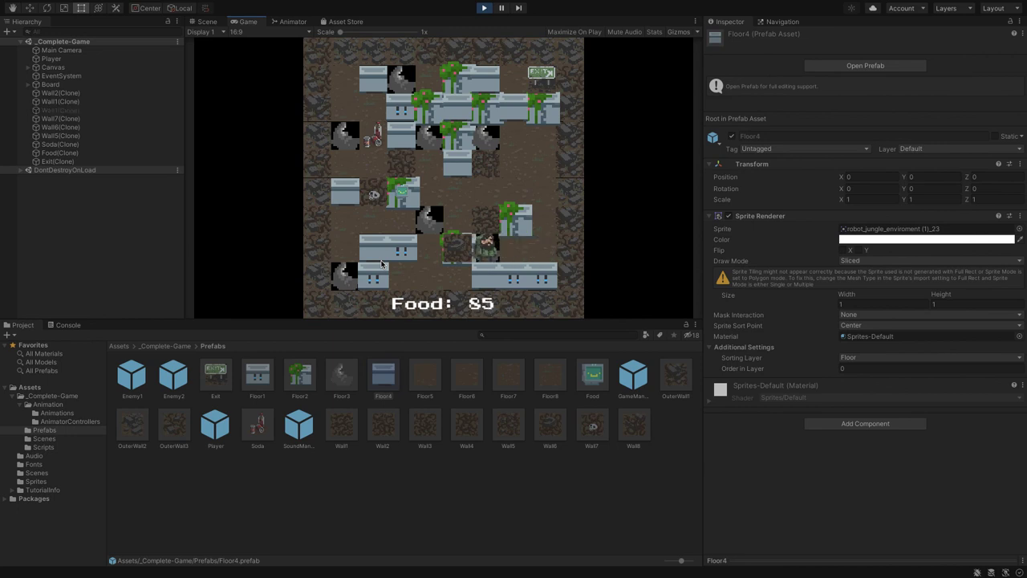
key("Up")
key("Up")
key("Up")
key("Up")
key("Up")
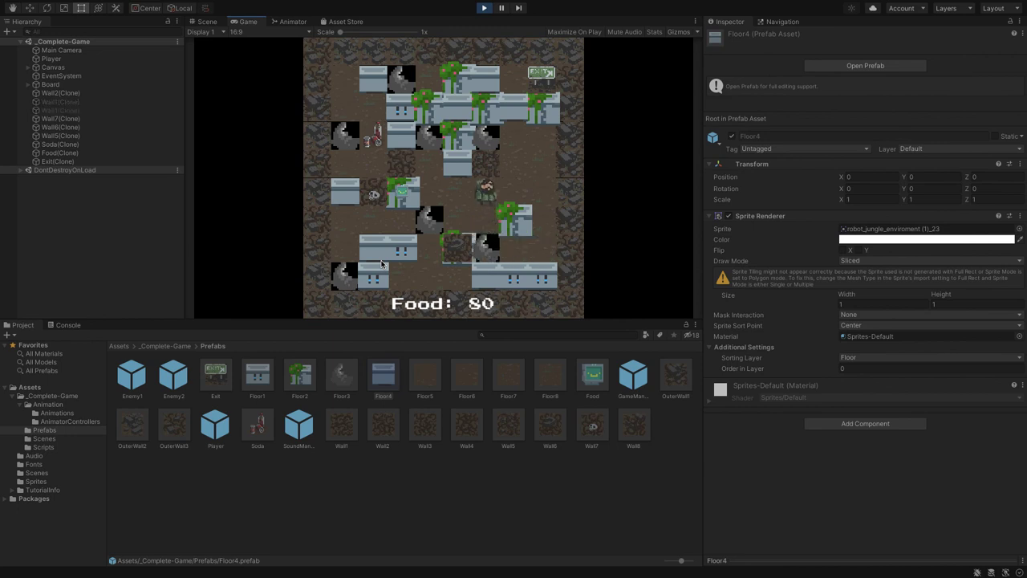
key("Right")
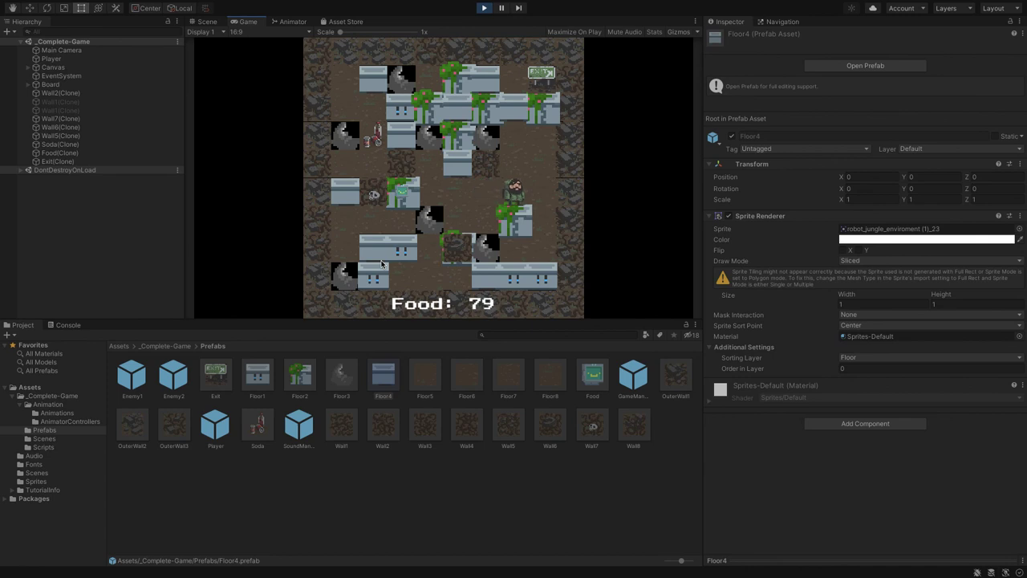
key("Right")
key("Up")
key("Up")
key("Up")
key("Up")
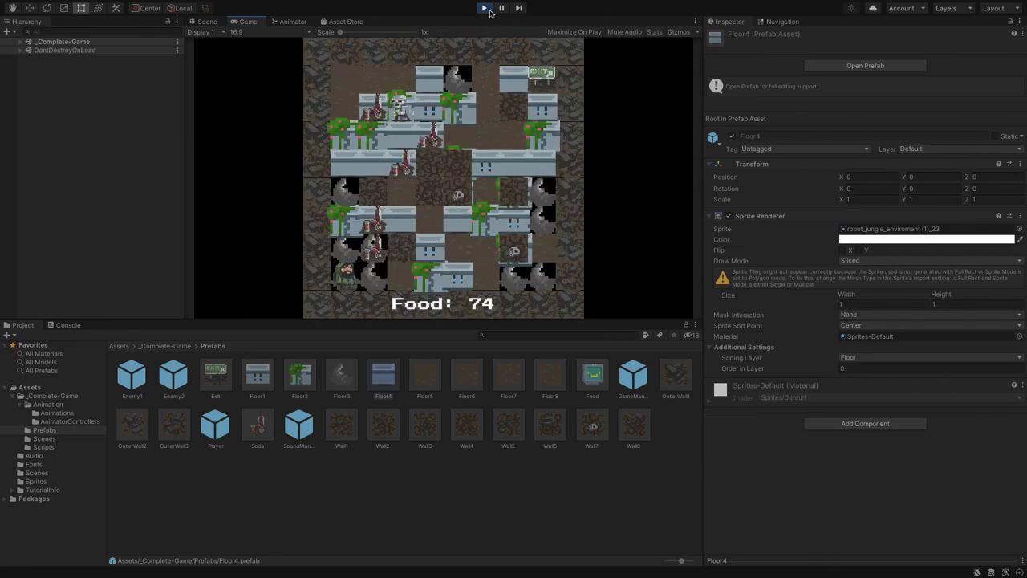
On Day 2, collect the sodas for +20 Food, reaching 111, then stop the game
key("Right")
key("Up")
key("Up")
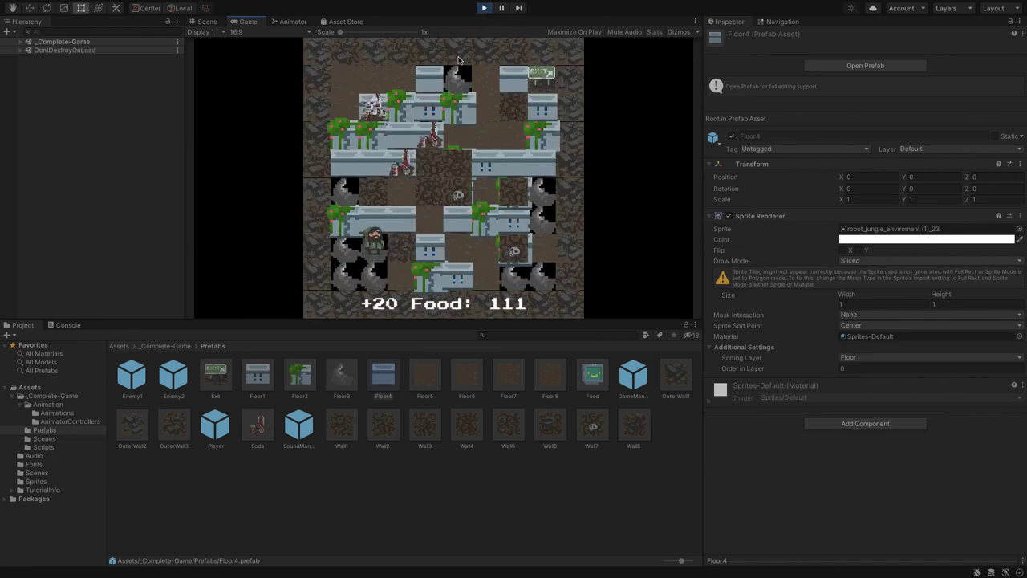
key("Right")
key("Right")
key("Right")
key("Right")
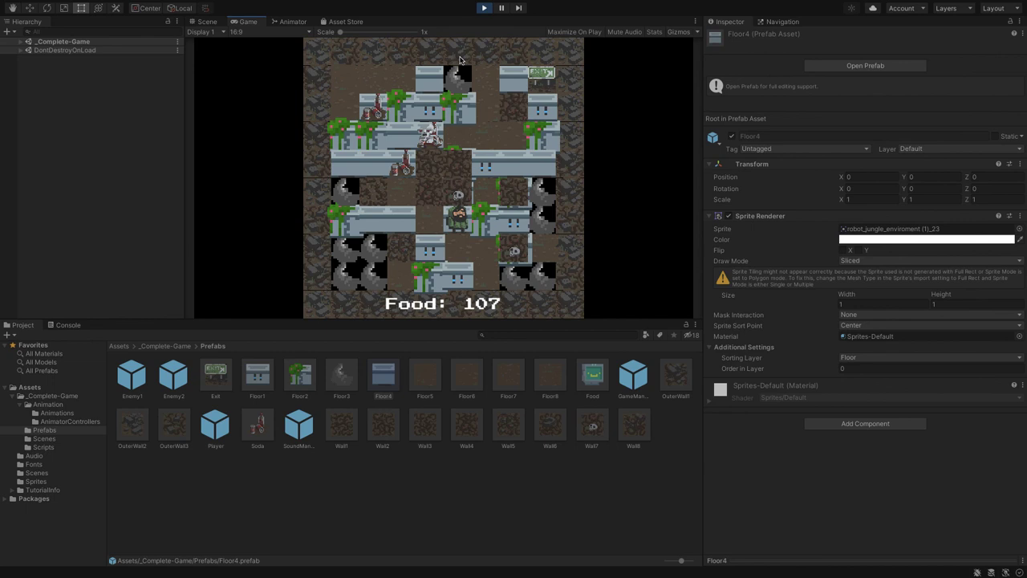
left_click(482, 9)
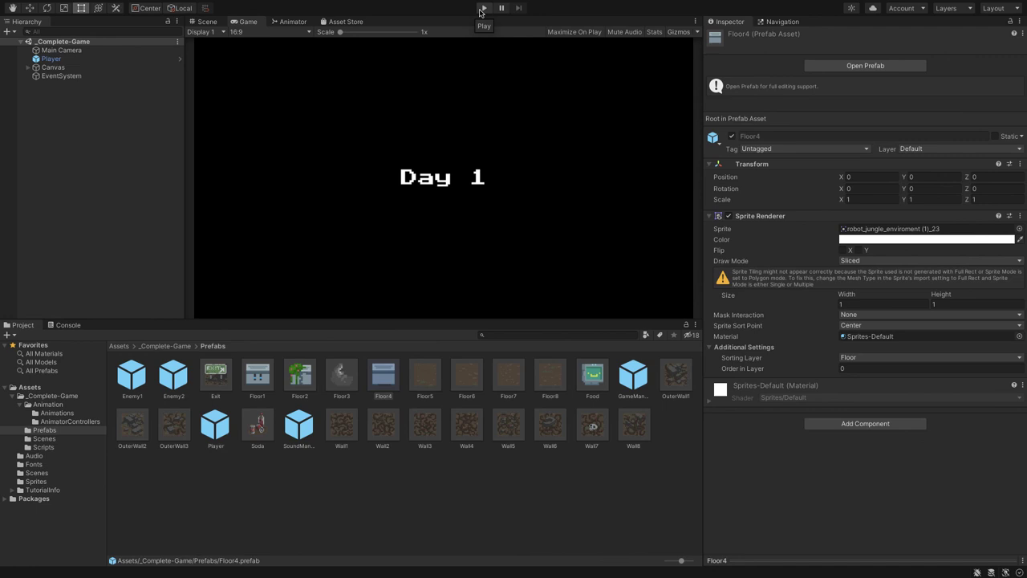
Inspect the Food prefab: robot_jungle_enviroment_35 sprite, Items sorting layer, trigger Box Collider 2D
left_click(592, 377)
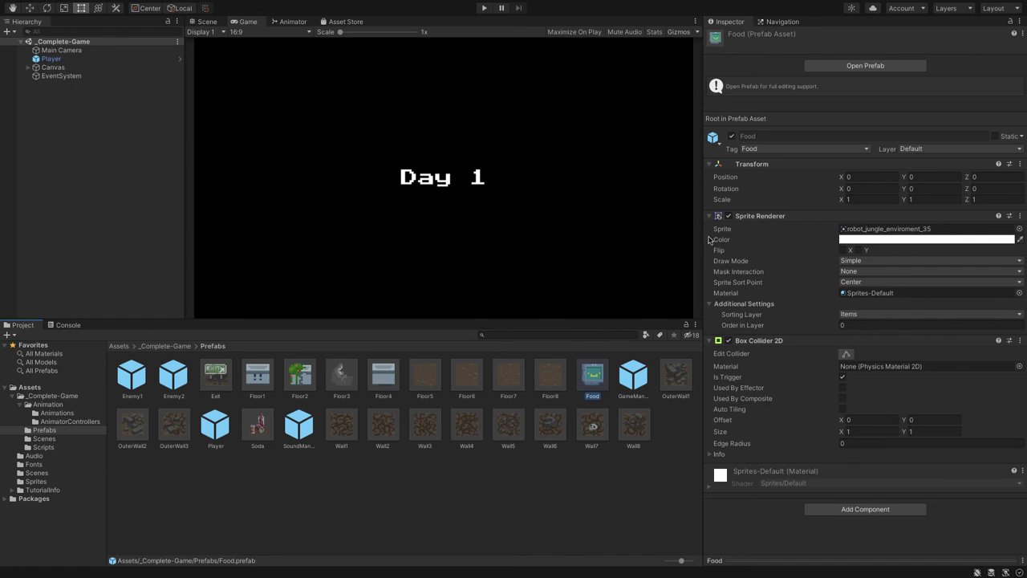
mouse_move(687, 2)
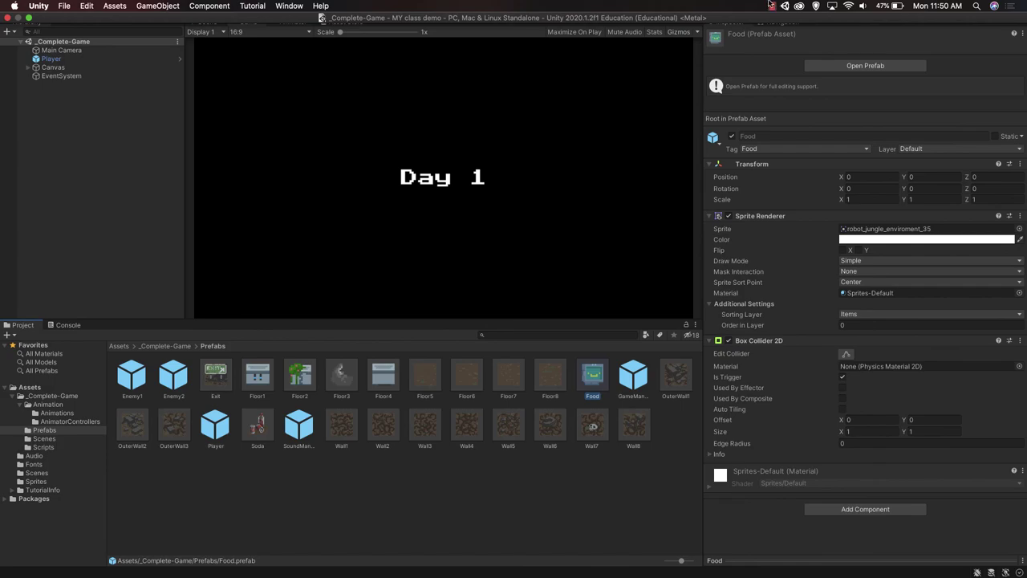